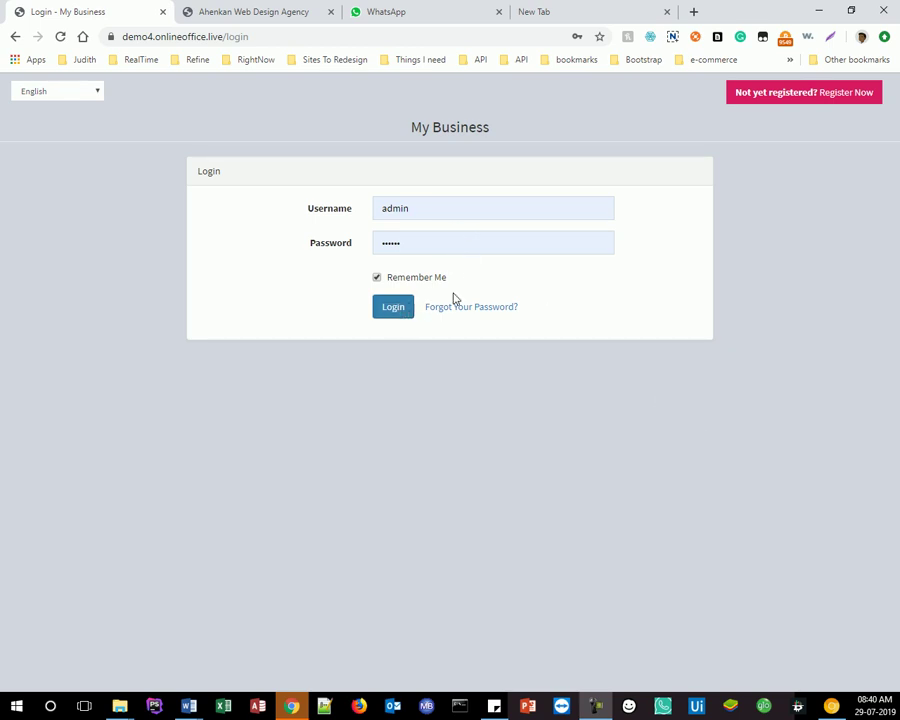
# - Log in to the My Business account using the saved administrator login autofill
pyautogui.doubleClick(465, 208)
pyautogui.click(466, 208)
pyautogui.click(576, 235)
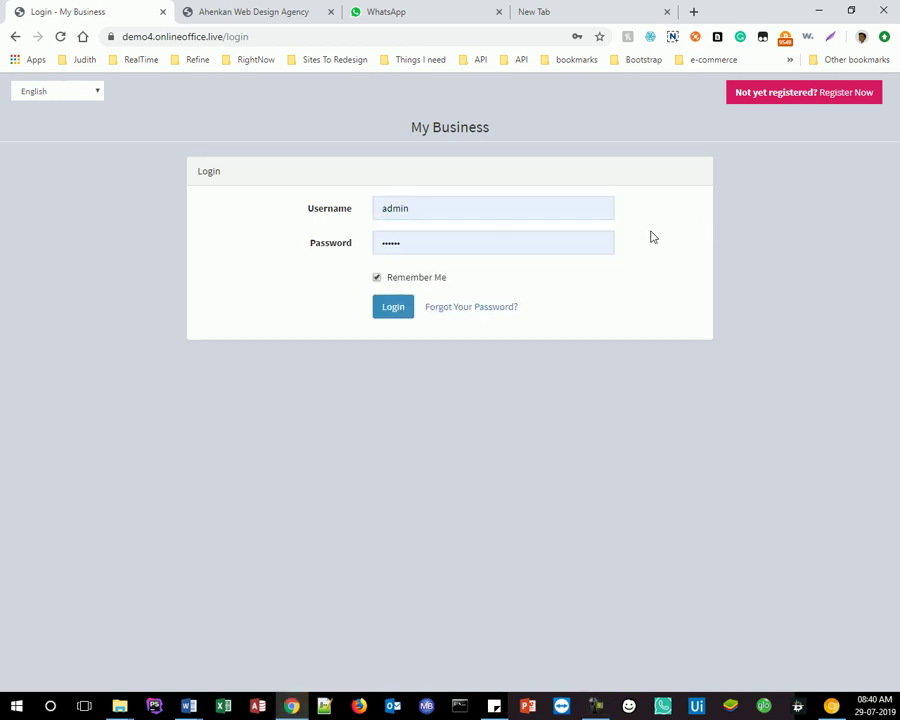
pyautogui.click(207, 36)
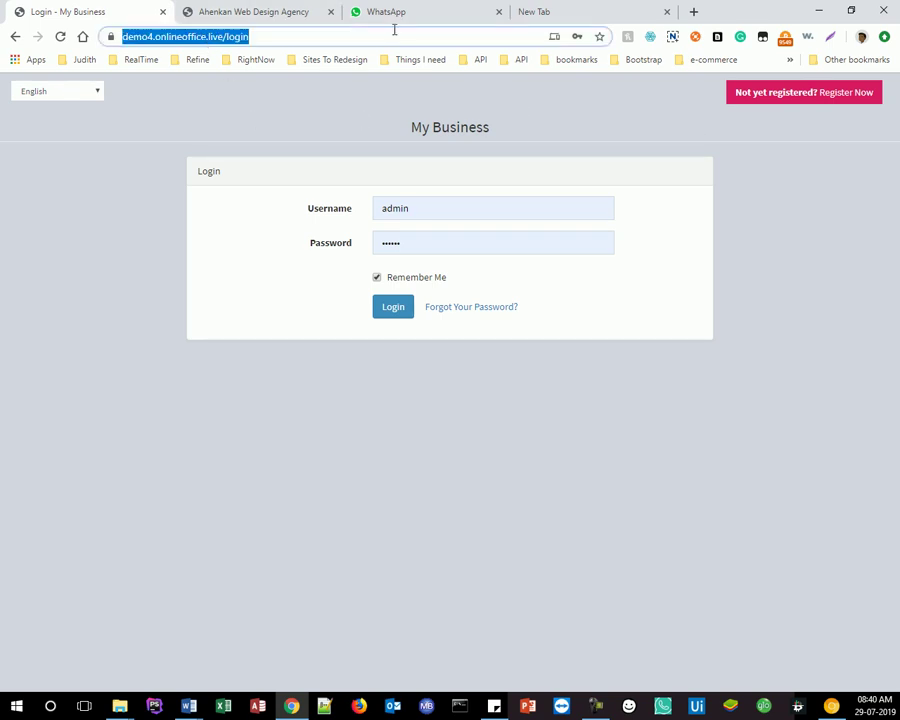
pyautogui.click(381, 310)
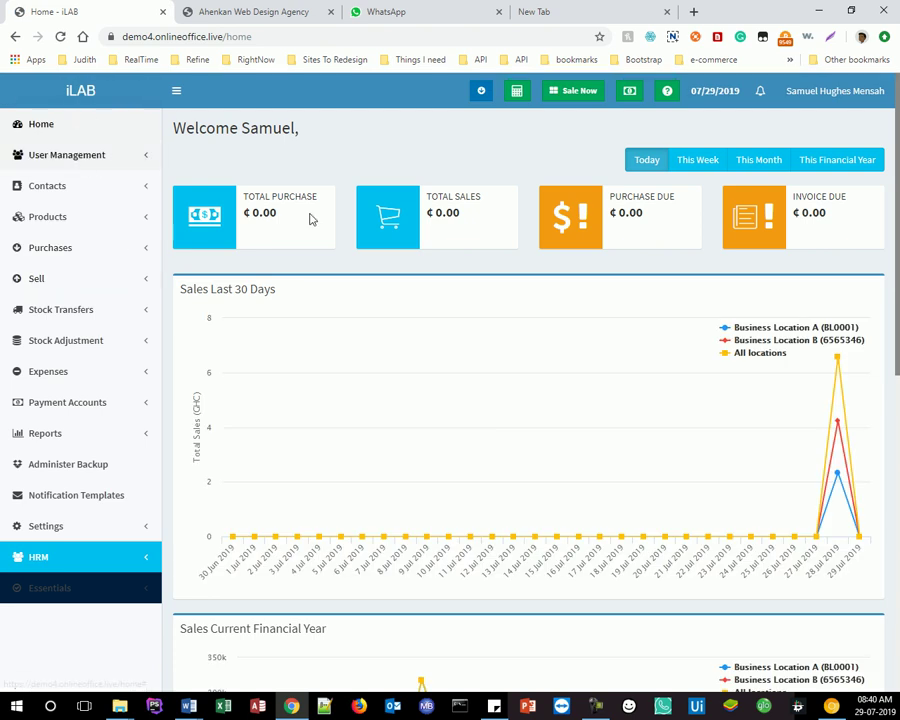
# - Reload the Home dashboard to view totals and the Sales Last 30 Days chart
pyautogui.moveTo(270, 524)
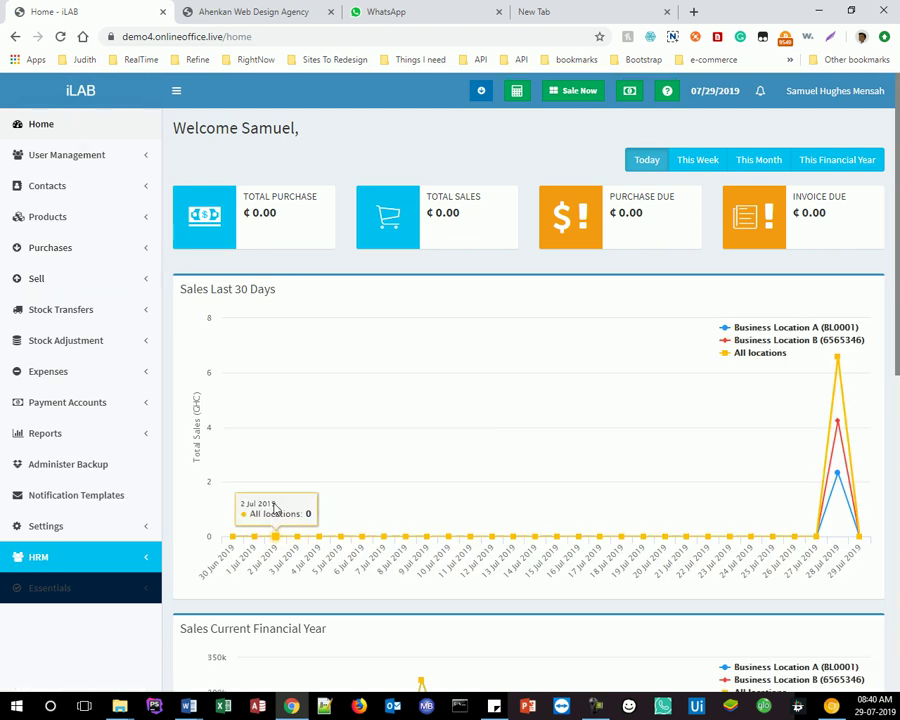
pyautogui.click(53, 127)
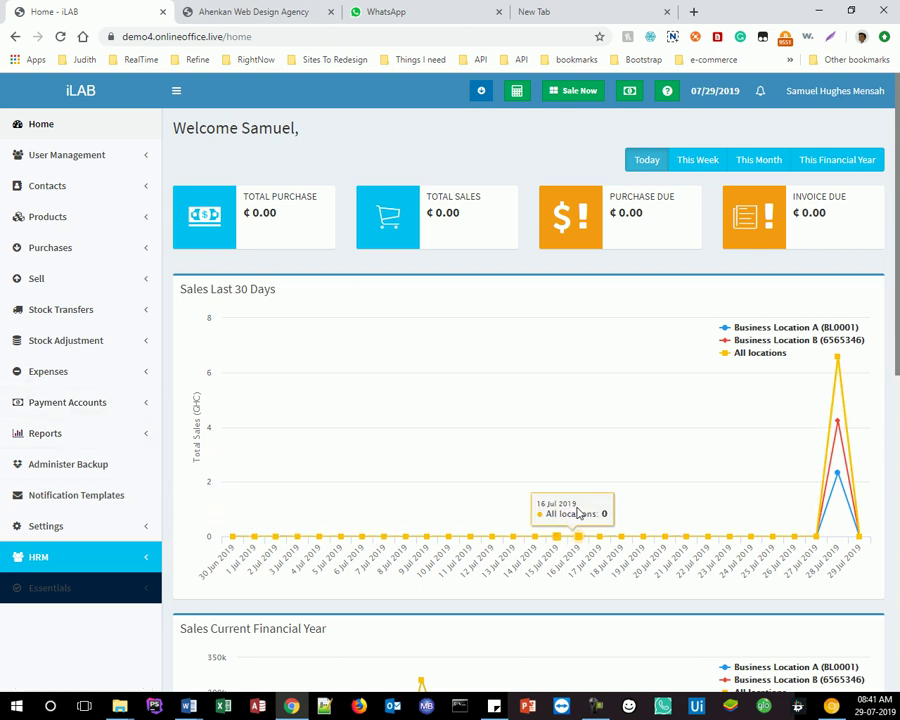
# - Open the signed-in user's My Profile page and scroll through its sections
pyautogui.click(858, 92)
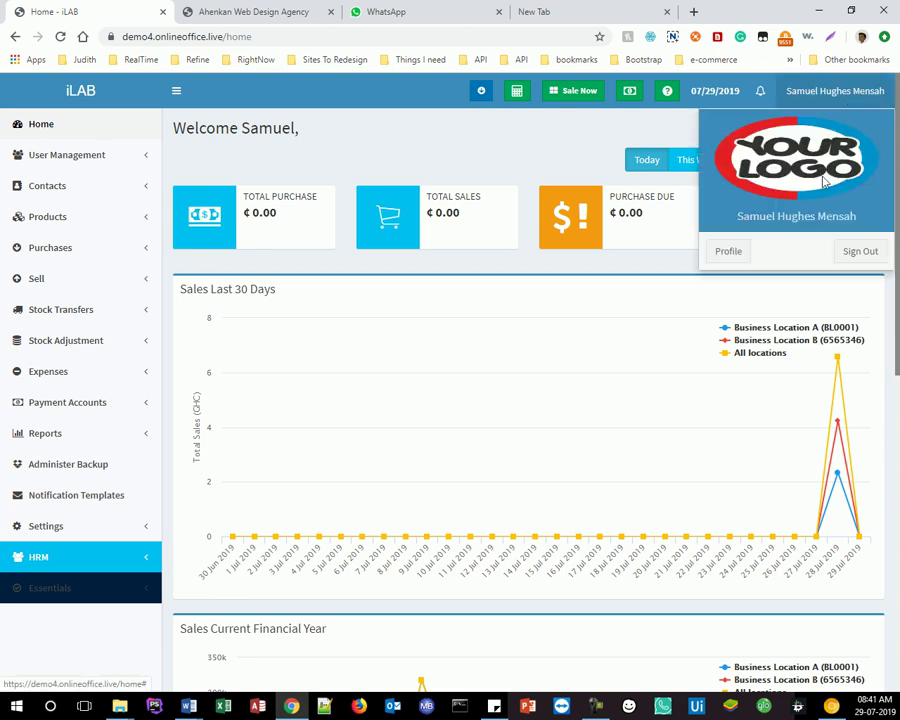
pyautogui.click(724, 256)
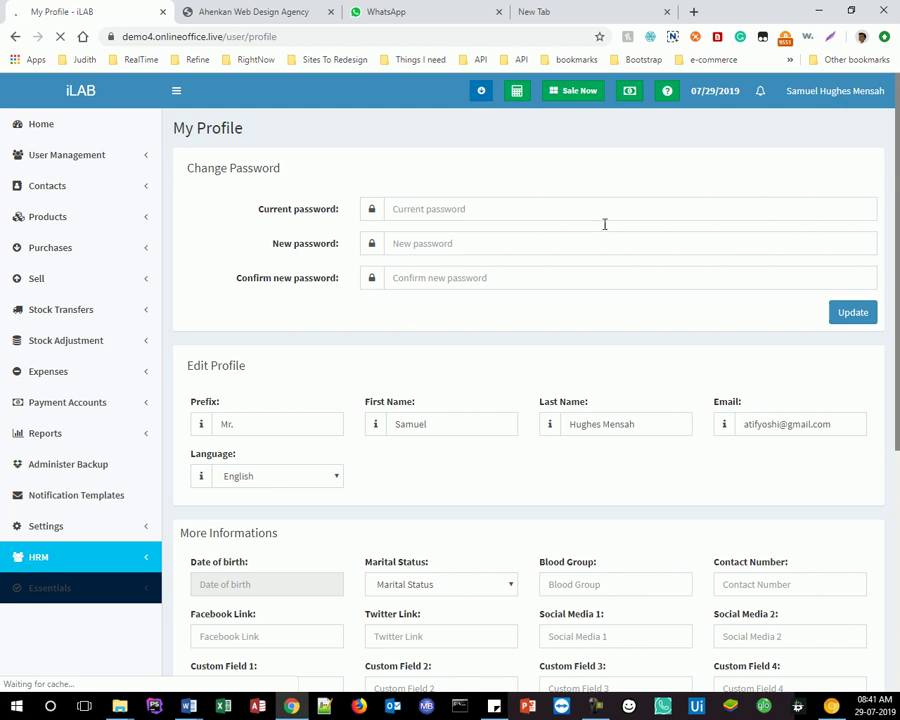
pyautogui.scroll(-4, 510, 465)
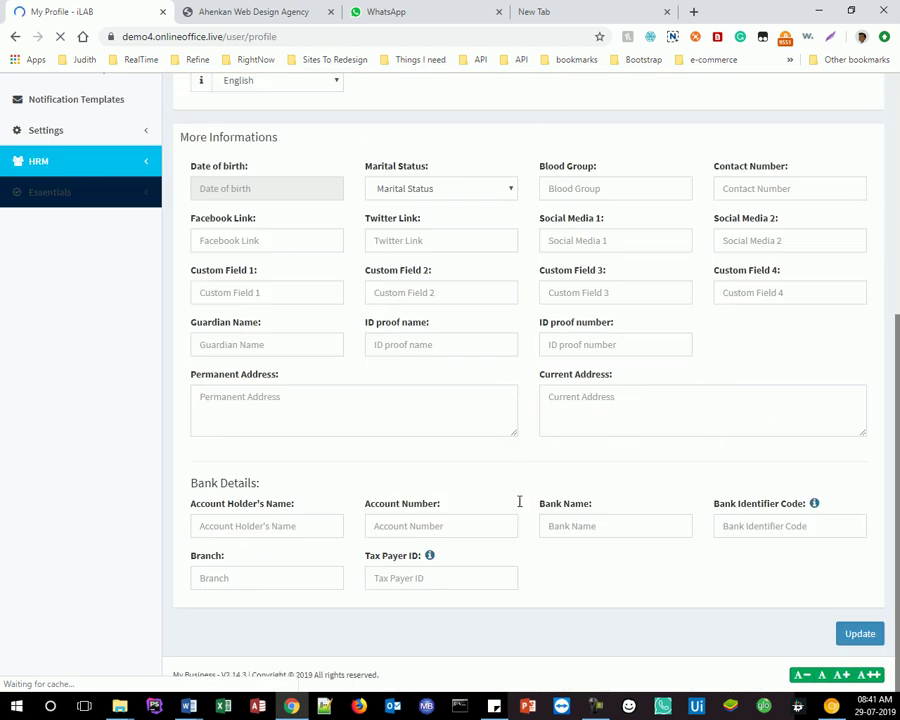
pyautogui.scroll(5, 790, 445)
pyautogui.scroll(-1, 605, 105)
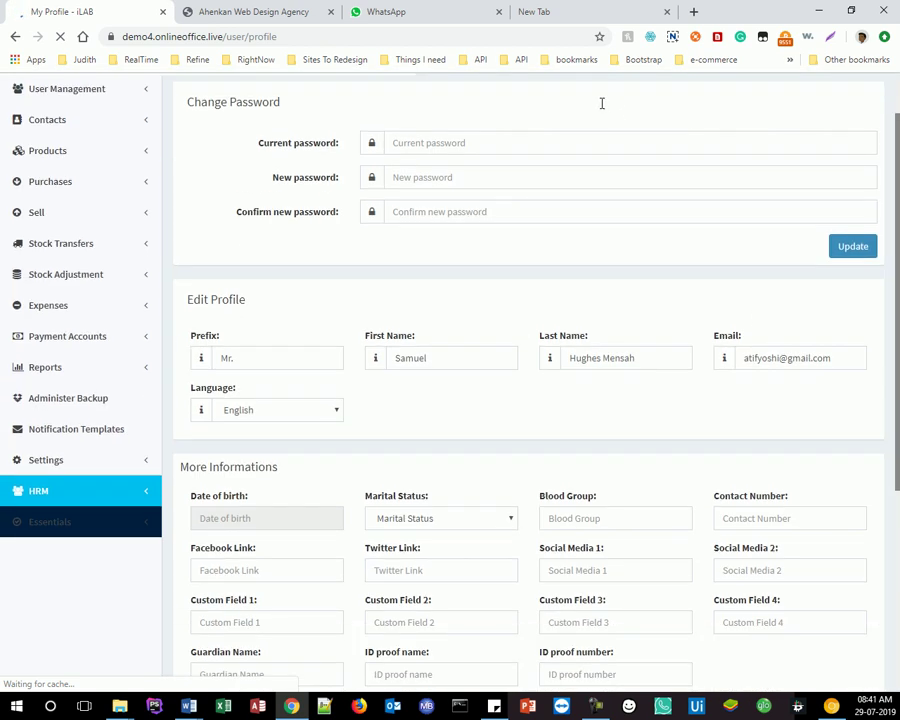
pyautogui.scroll(1, 690, 230)
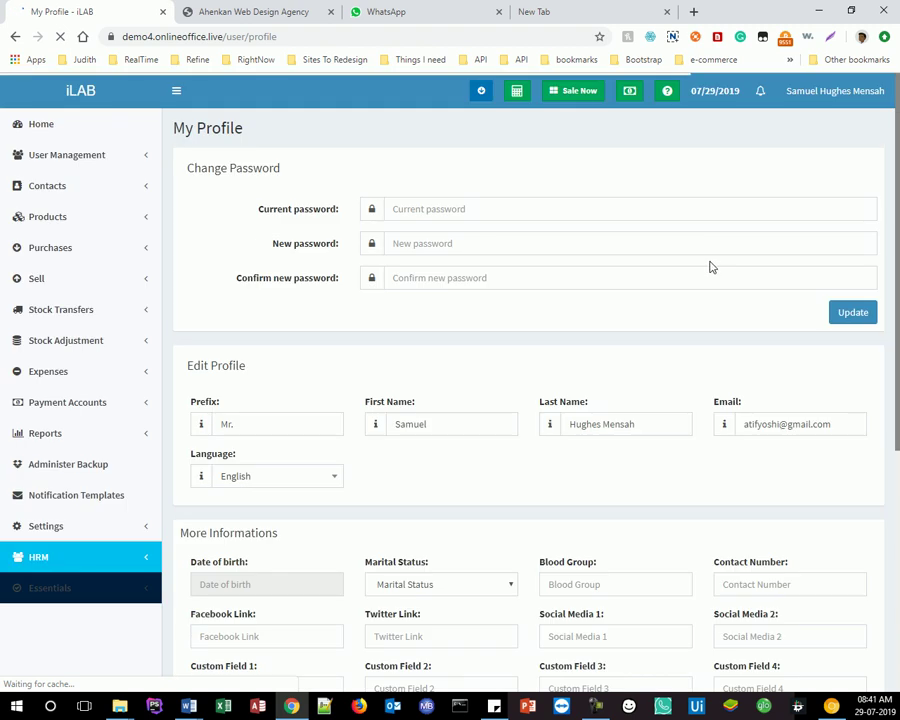
# - Start a Sale Now and open the cash register to reach the POS Terminal
pyautogui.click(567, 97)
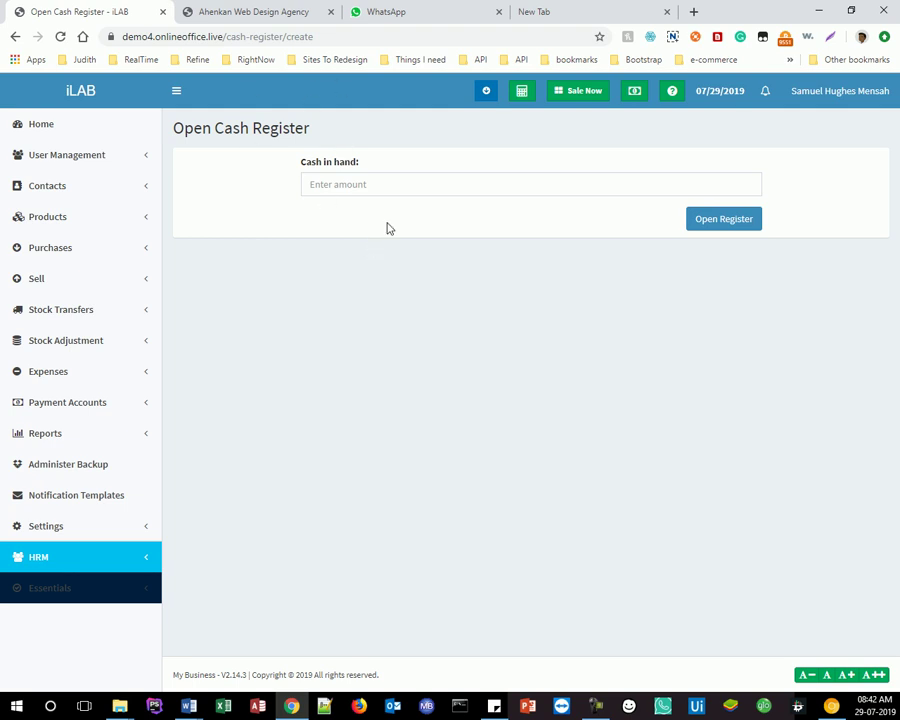
pyautogui.click(722, 224)
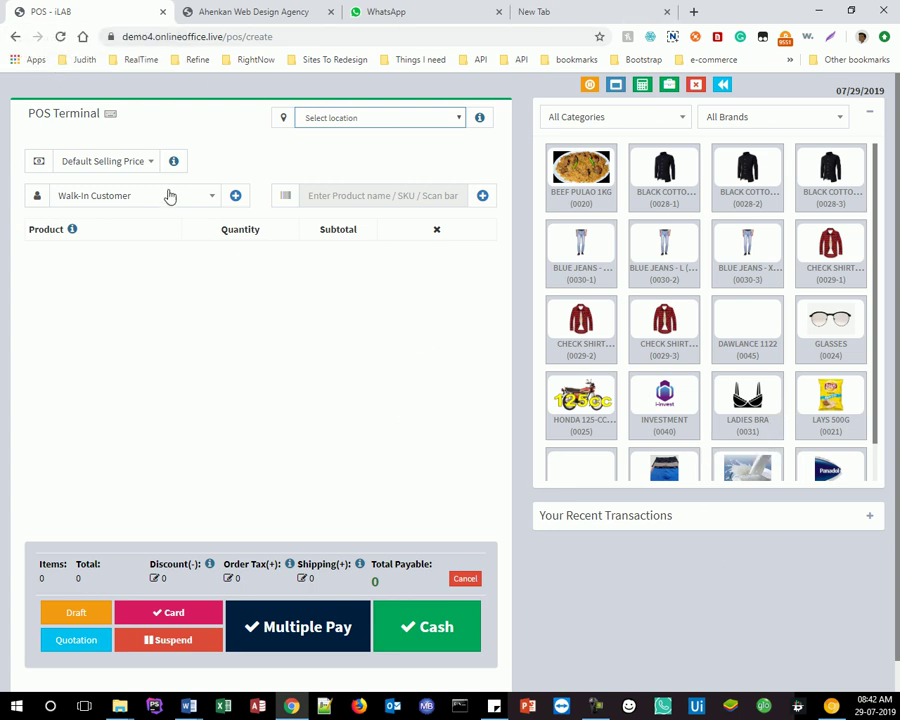
# - Set the sale location to Business Location A (BL0001), keeping Default Selling Price
pyautogui.click(345, 118)
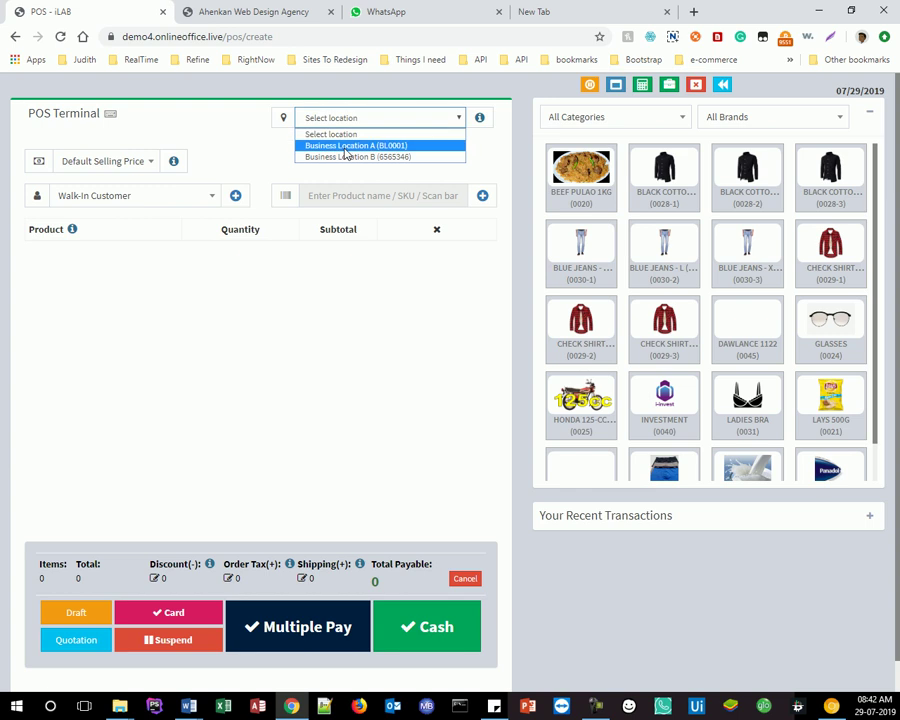
pyautogui.click(344, 147)
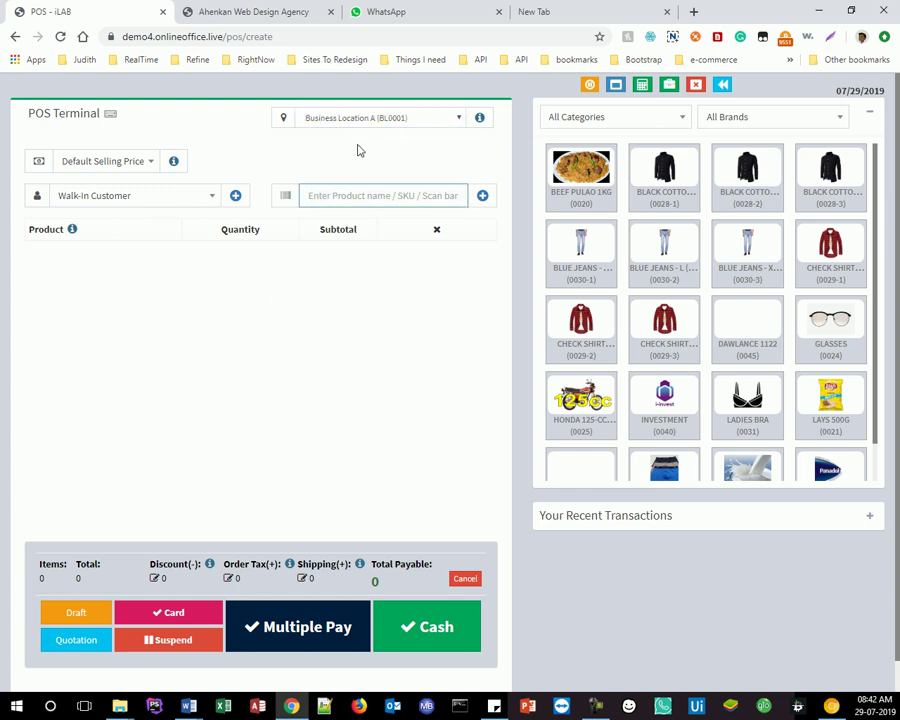
pyautogui.click(148, 164)
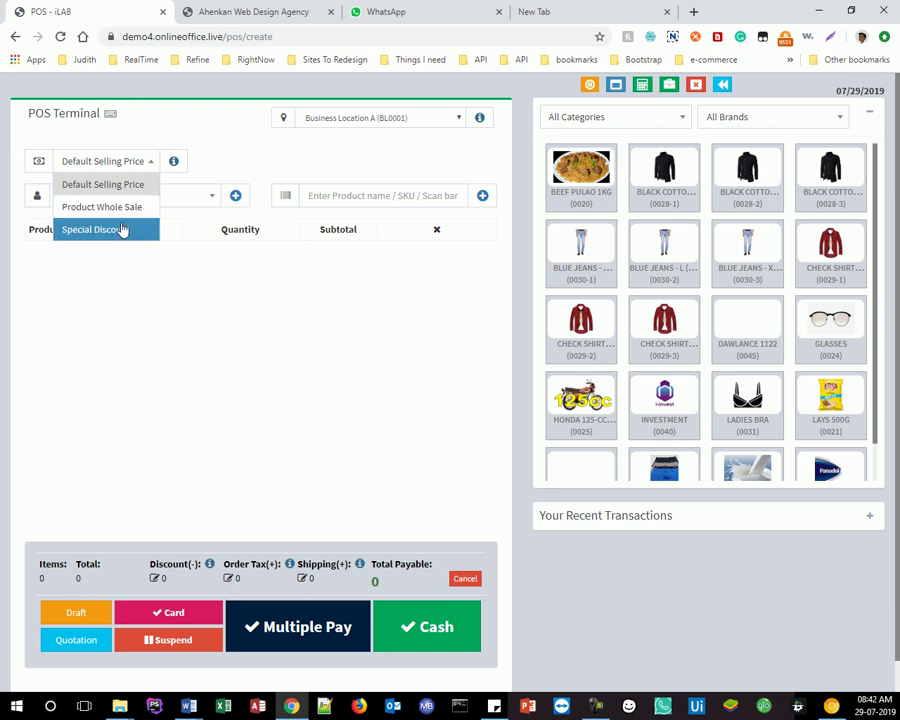
pyautogui.click(146, 168)
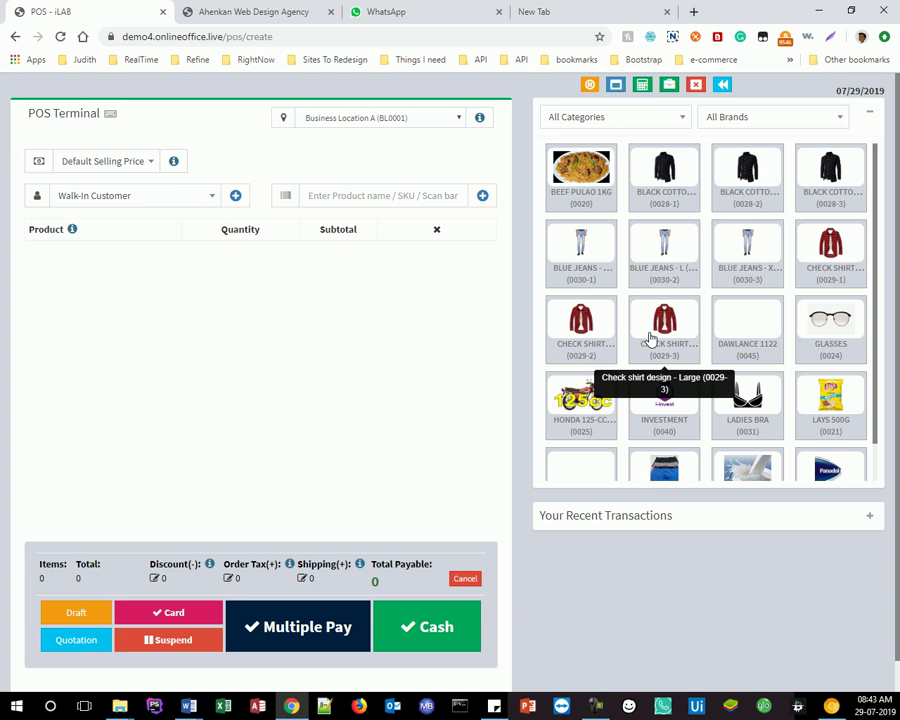
pyautogui.moveTo(111, 116)
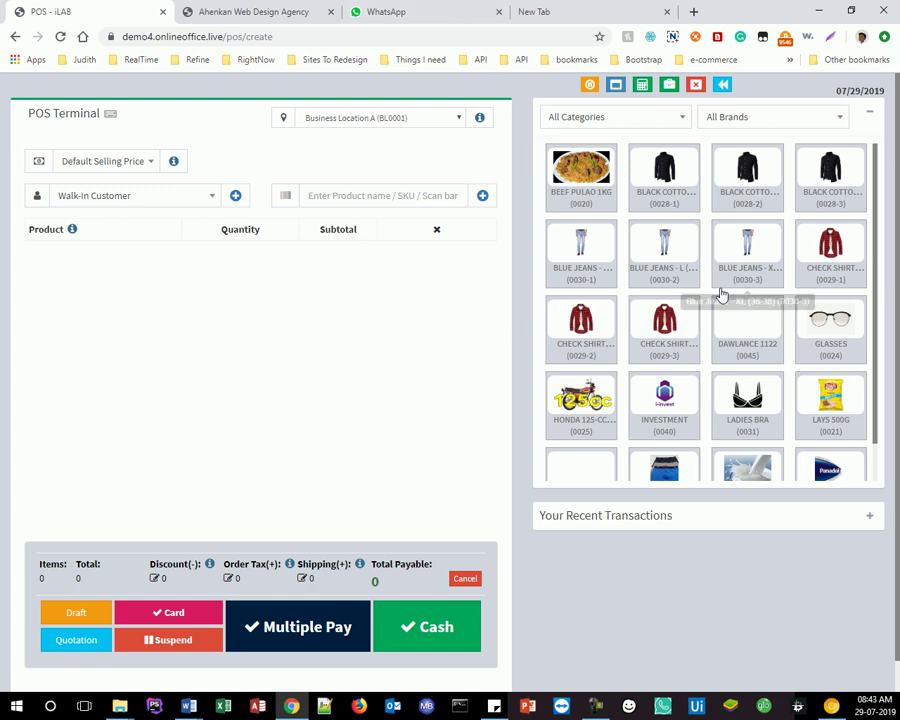
pyautogui.scroll(-2, 725, 300)
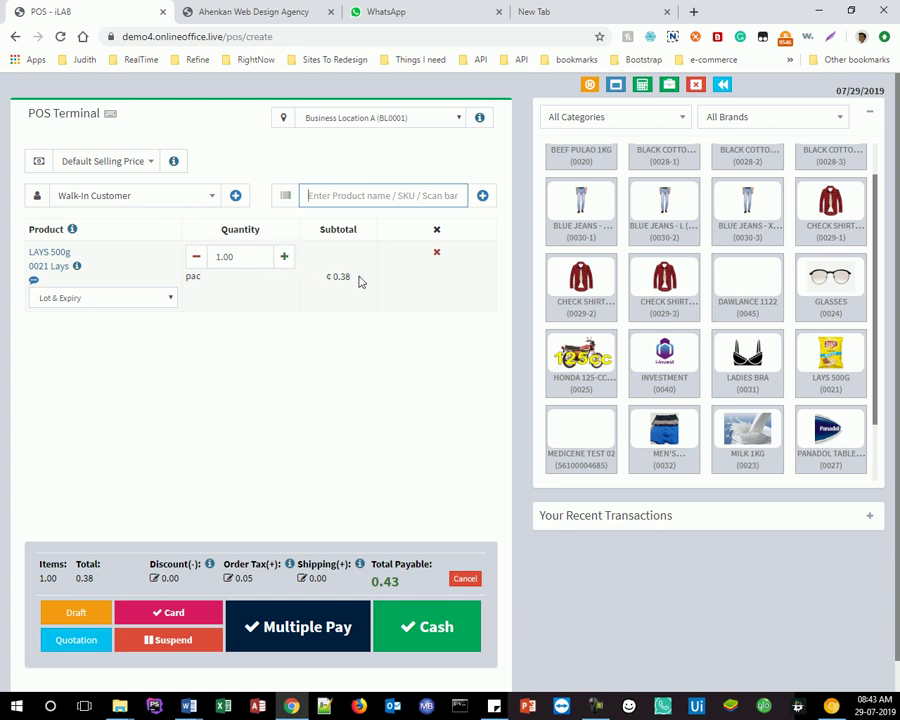
# - Increase LAYS 500g to 4 packs (total 1.72) and open Multiple Pay
pyautogui.click(286, 257)
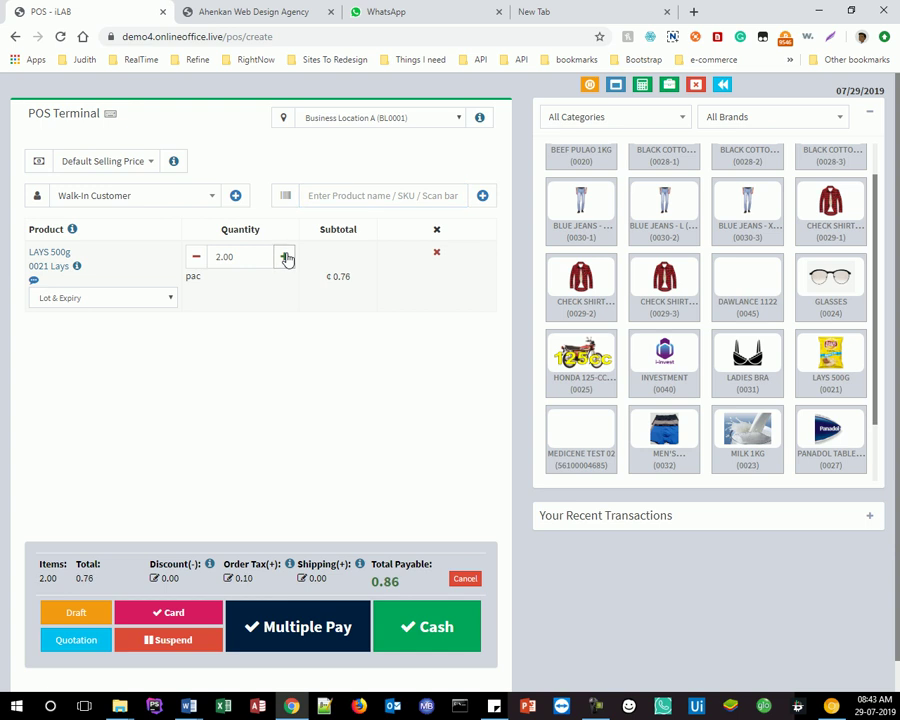
pyautogui.click(286, 257)
pyautogui.click(286, 257)
pyautogui.click(302, 627)
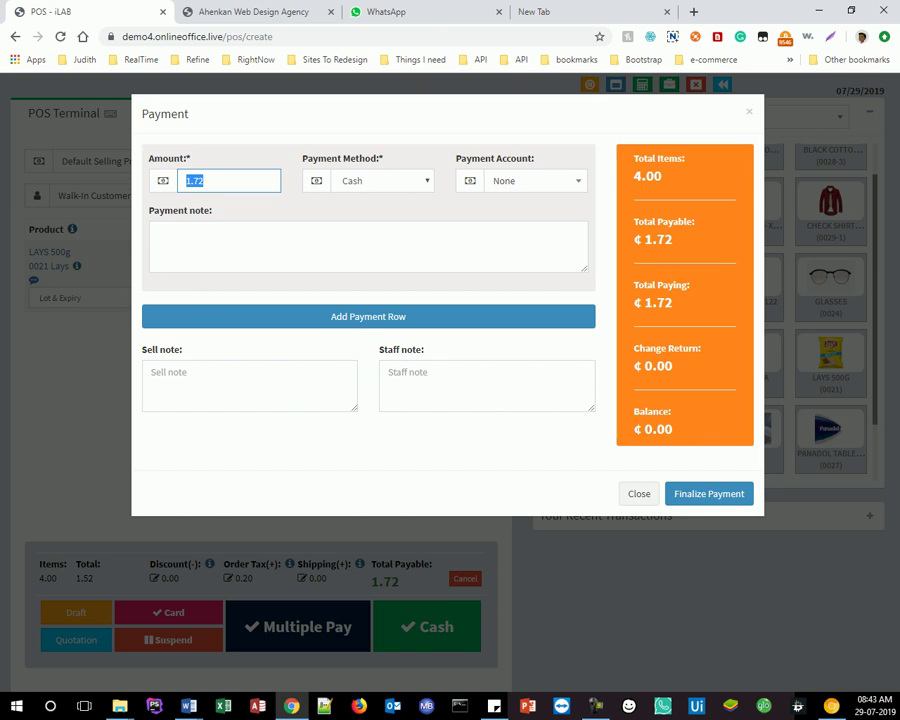
# - Finalize the ₵1.72 Cash payment with Payment Account left as None
pyautogui.click(187, 181)
pyautogui.doubleClick(196, 177)
pyautogui.click(239, 182)
pyautogui.click(533, 183)
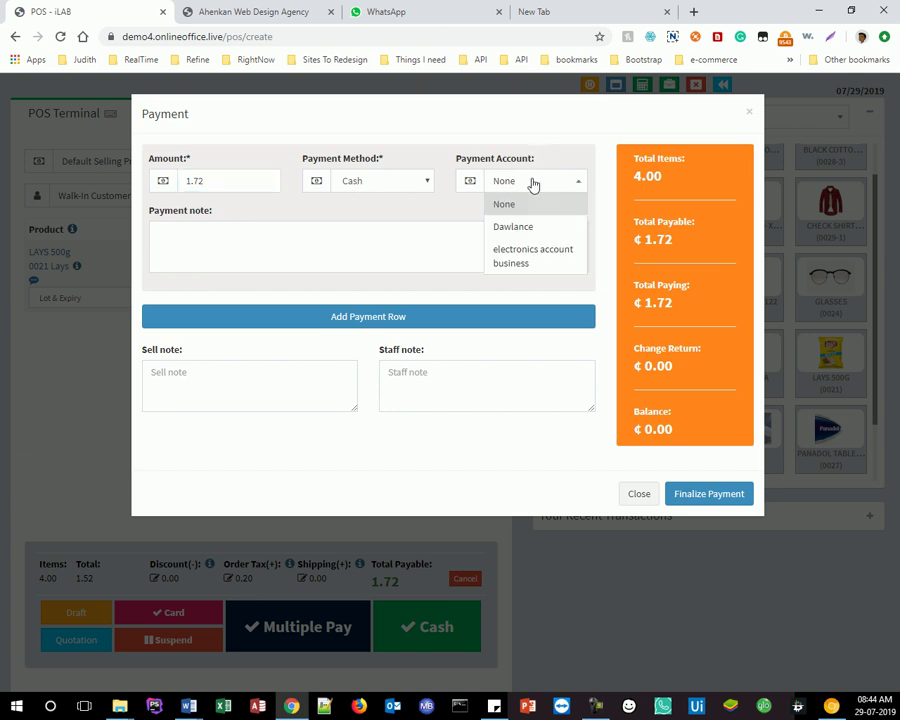
pyautogui.click(531, 185)
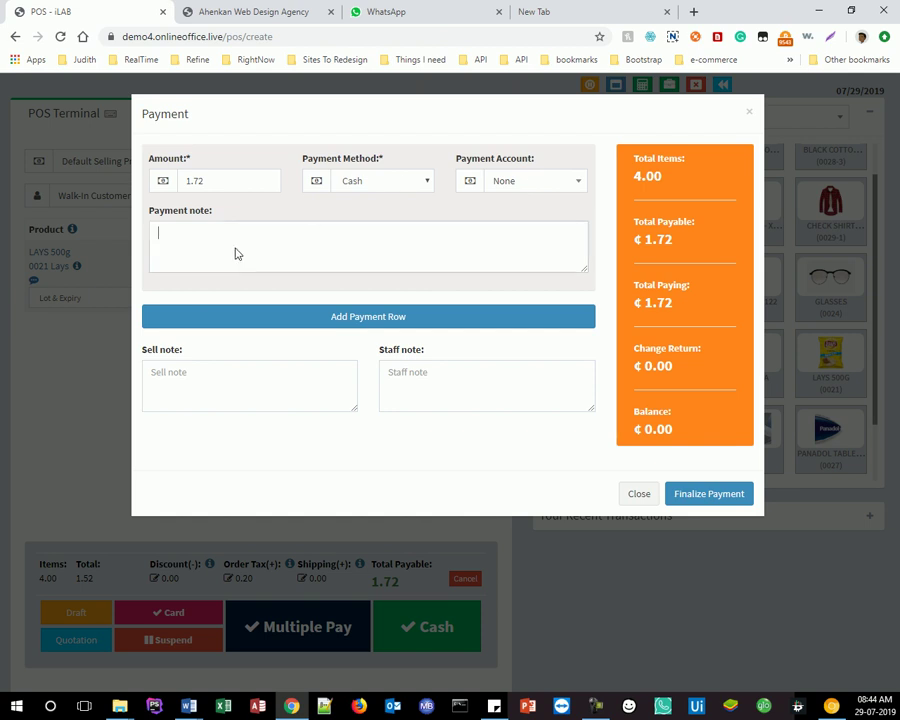
pyautogui.click(153, 236)
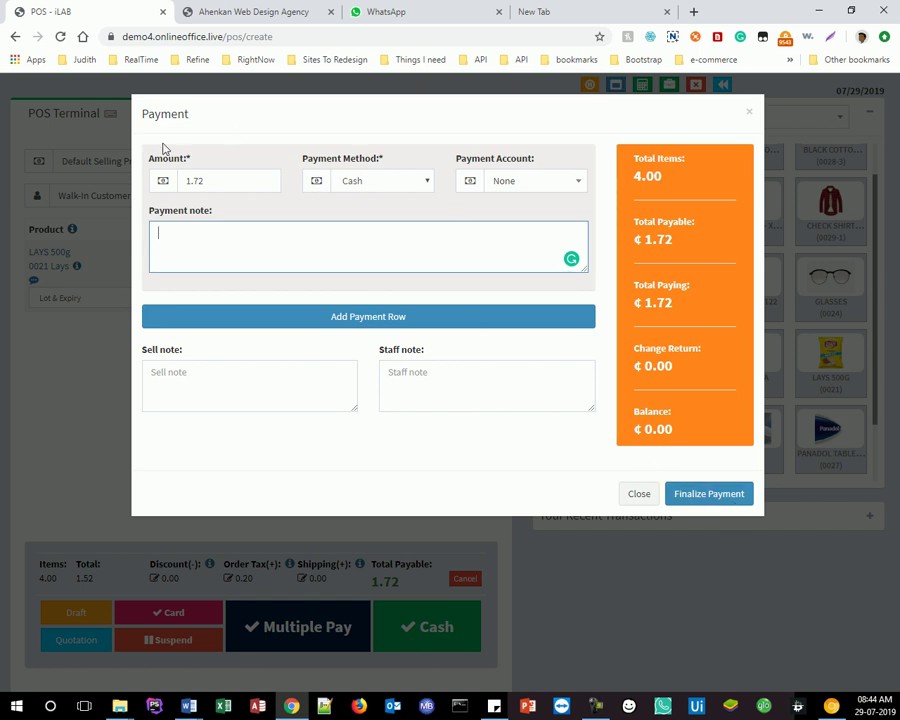
pyautogui.click(715, 496)
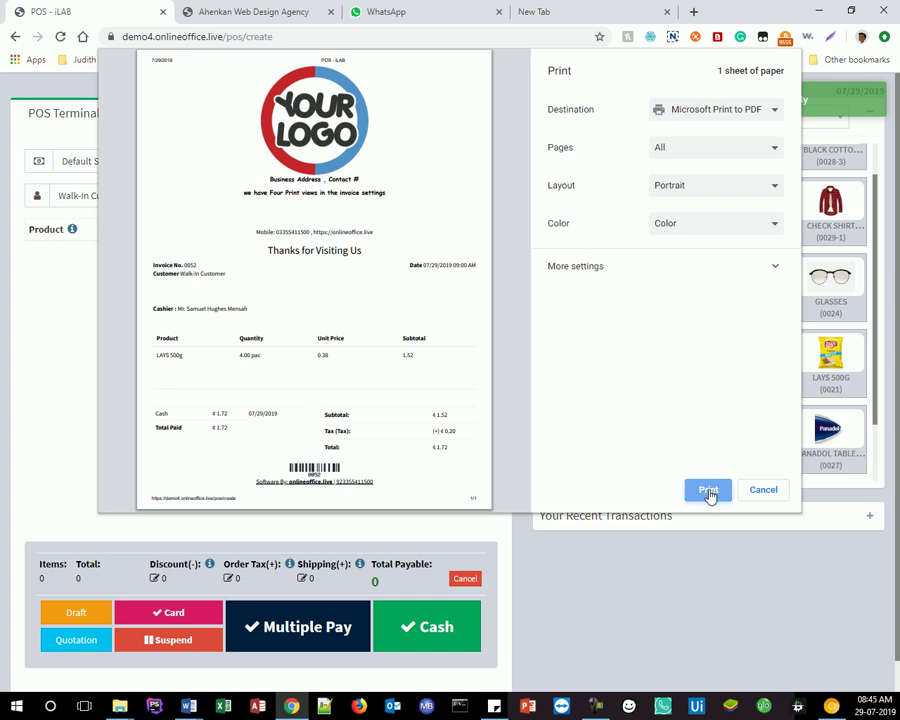
# - Print the receipt for the 4-pack LAYS 500g sale
pyautogui.click(764, 490)
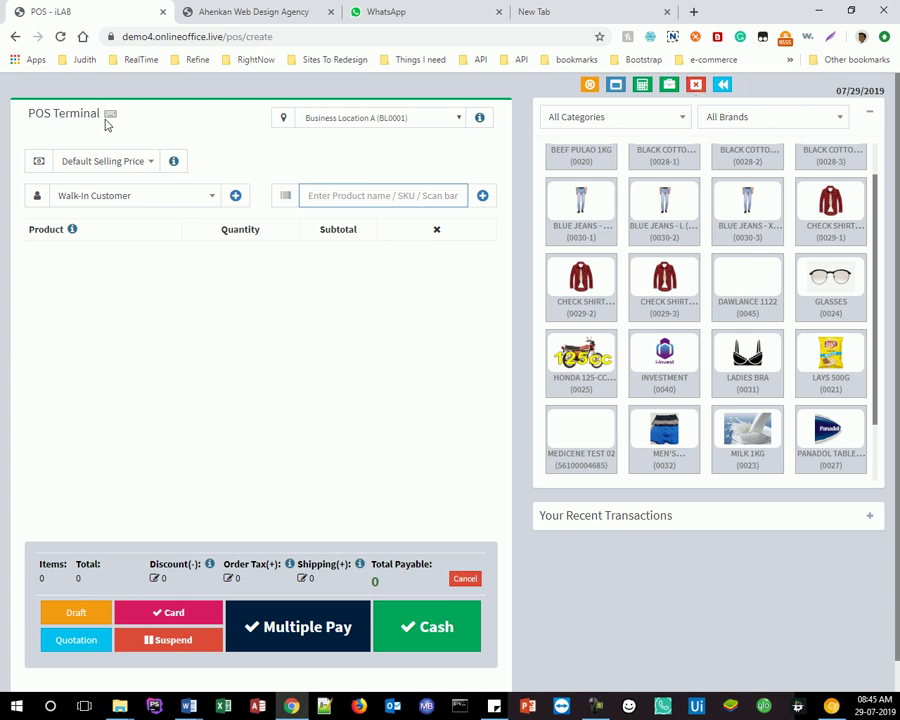
pyautogui.moveTo(112, 116)
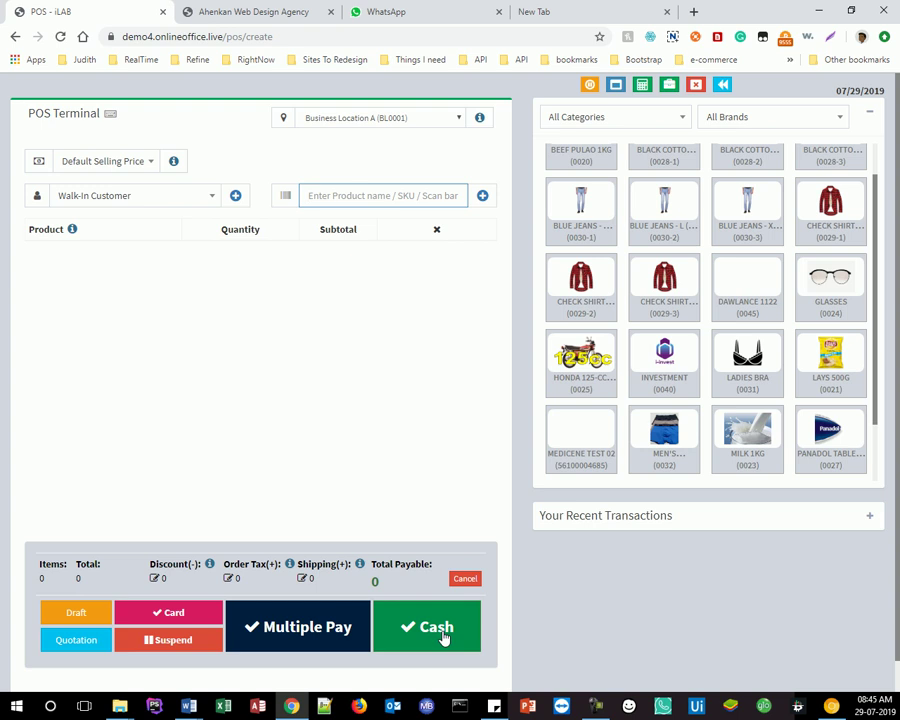
# - Review the register summary showing ₵1.72 total cash, then close the register
pyautogui.click(695, 85)
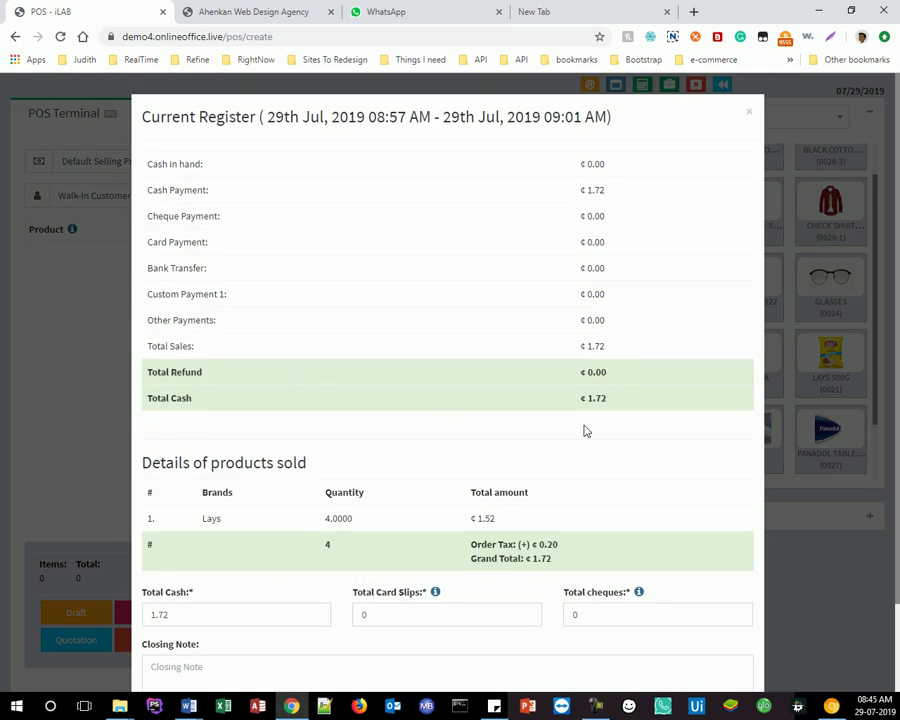
pyautogui.scroll(-1, 473, 430)
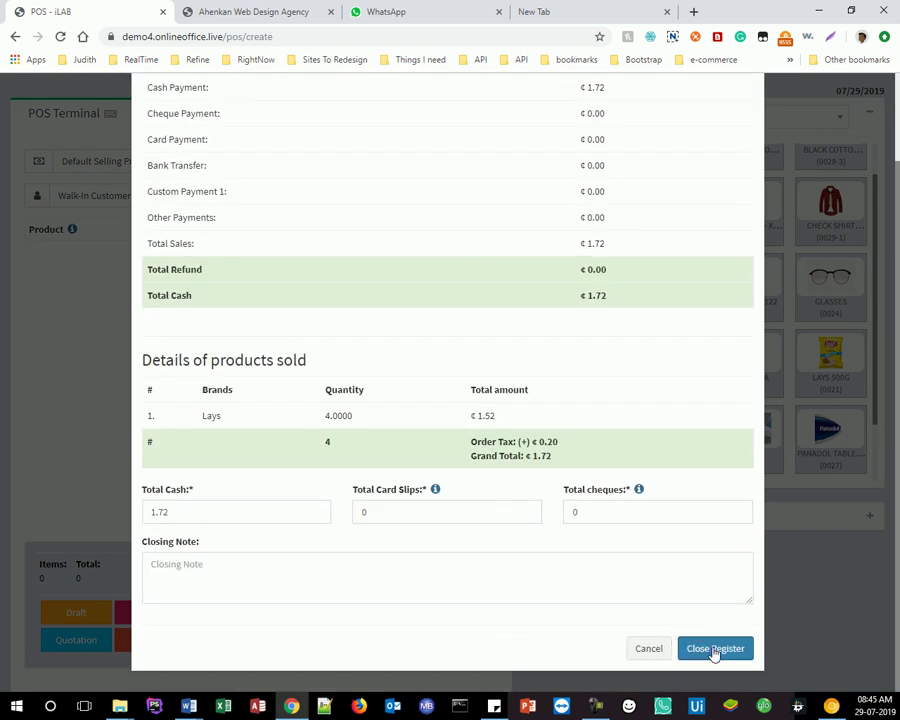
pyautogui.scroll(1, 621, 283)
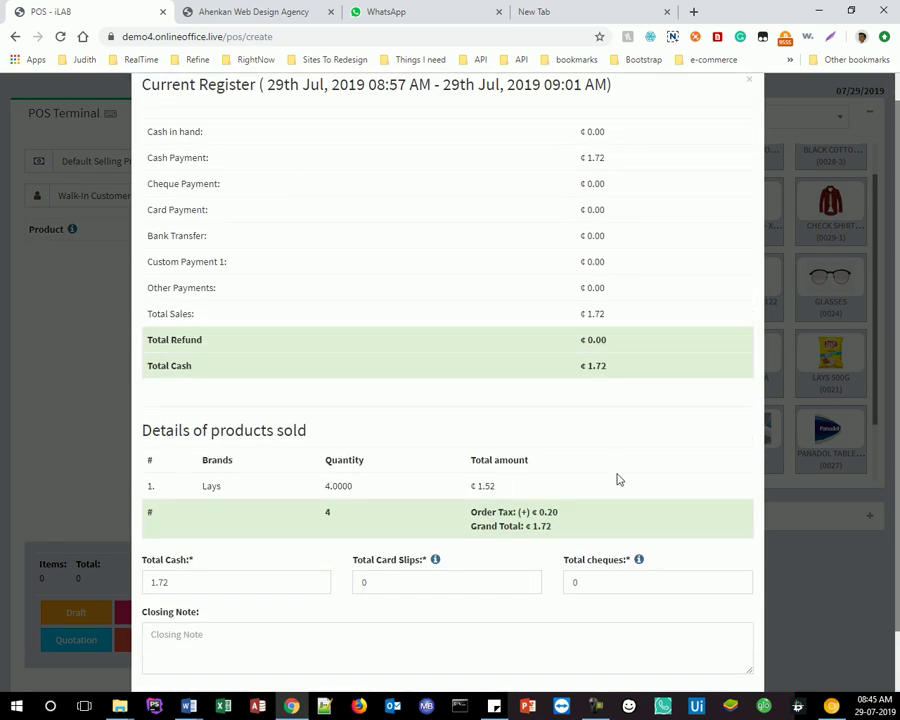
pyautogui.scroll(-1, 700, 480)
pyautogui.click(694, 650)
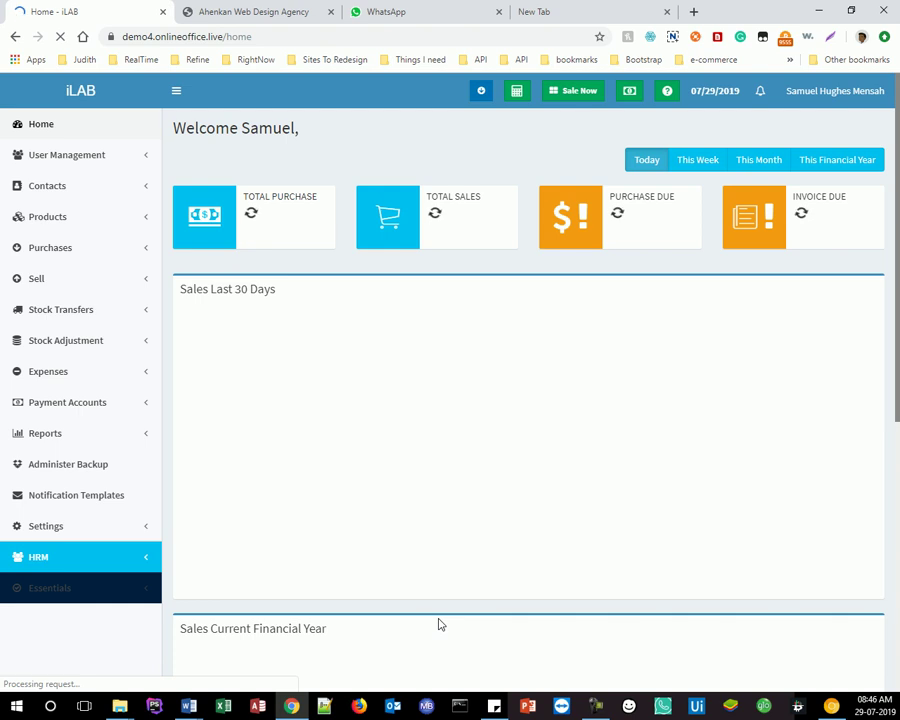
# - Open User Management > Users to list the two Cashiers and one Admin
pyautogui.click(91, 169)
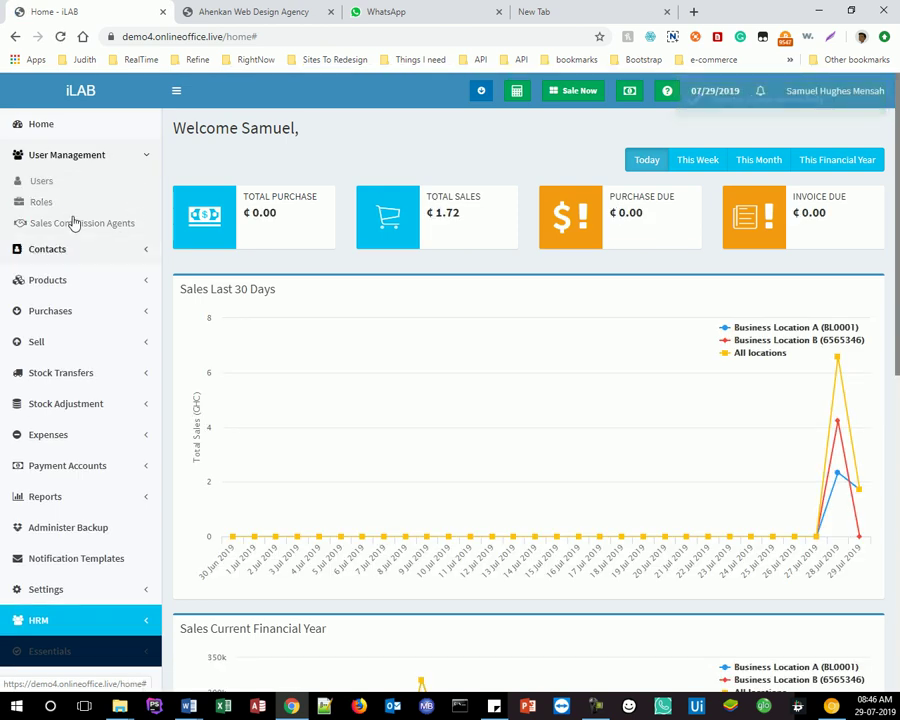
pyautogui.click(33, 184)
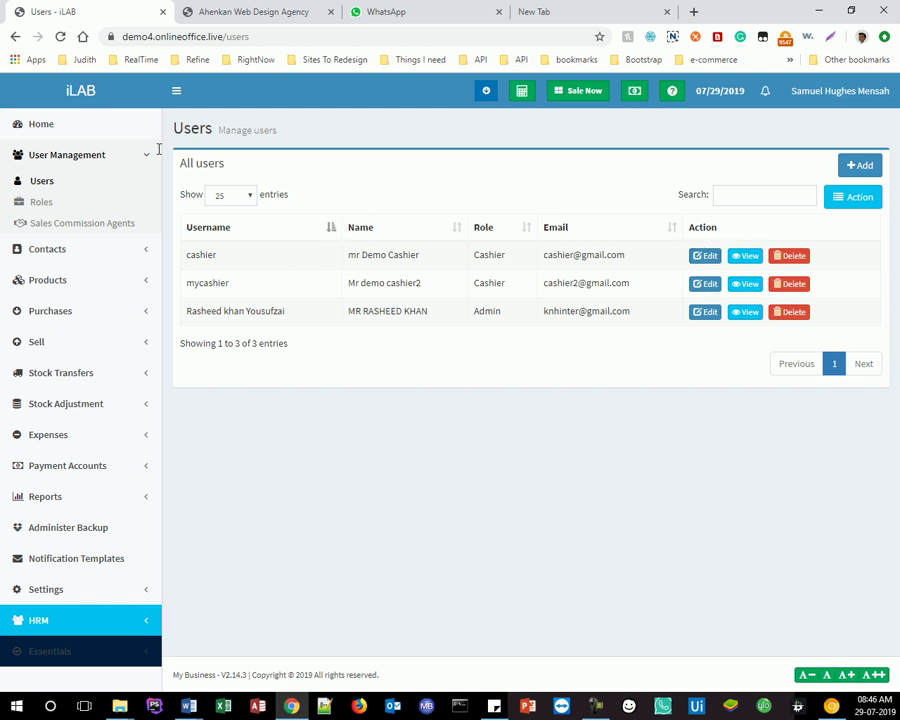
# - Open the Roles list under User Management, showing Admin and Cashier
pyautogui.click(40, 203)
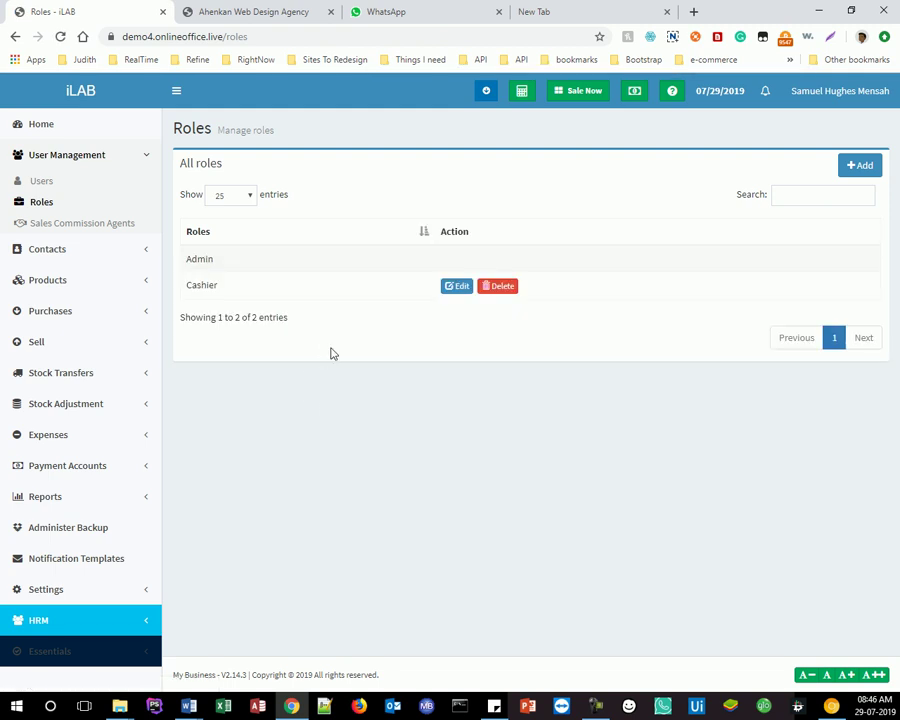
# - Edit the Cashier role and scroll its permissions, including view, edit and delete POS sells
pyautogui.click(458, 287)
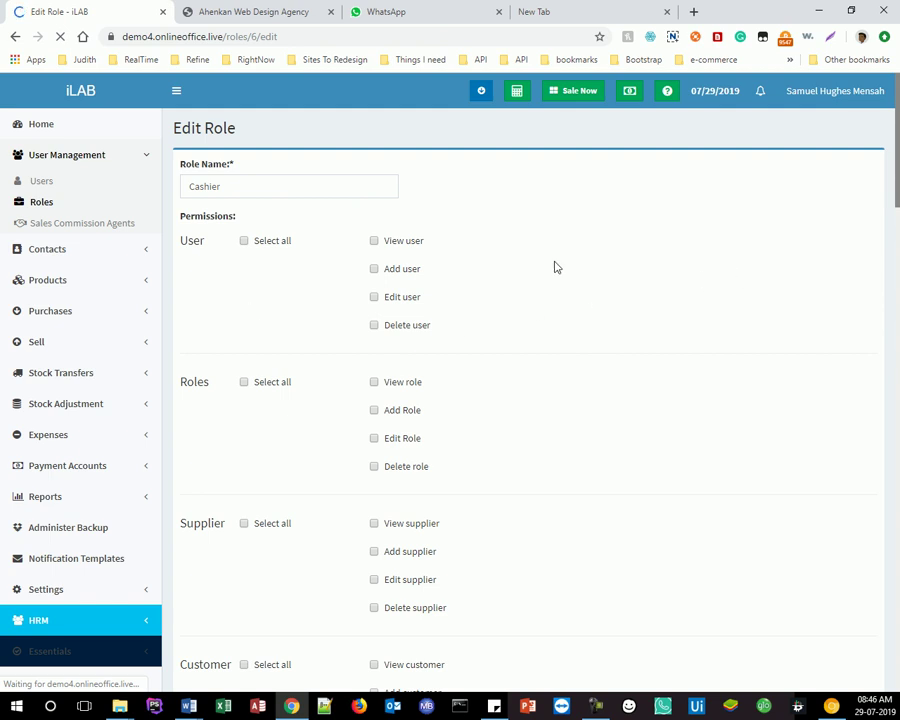
pyautogui.scroll(-5, 889, 235)
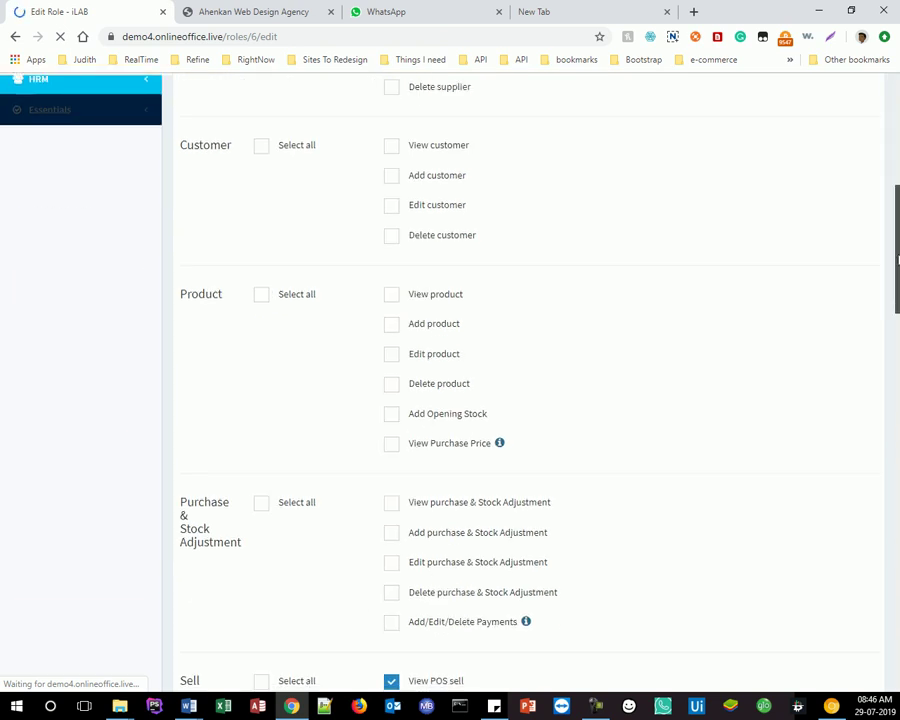
pyautogui.moveTo(897, 288); pyautogui.dragTo(884, 100)
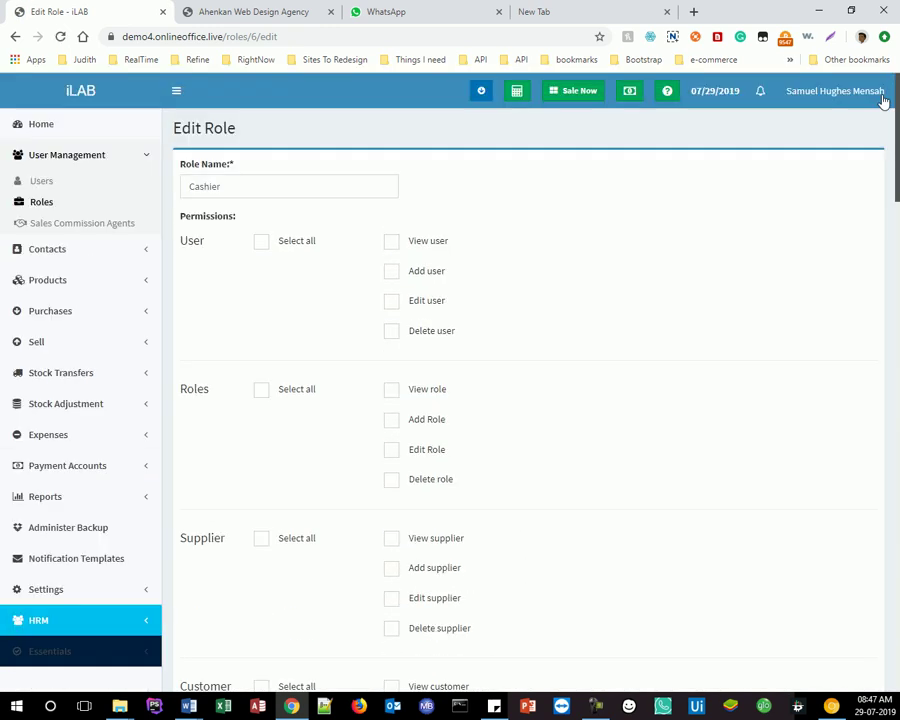
# - Expand the Contacts, Products, Purchases and Sell sections in the sidebar
pyautogui.click(61, 246)
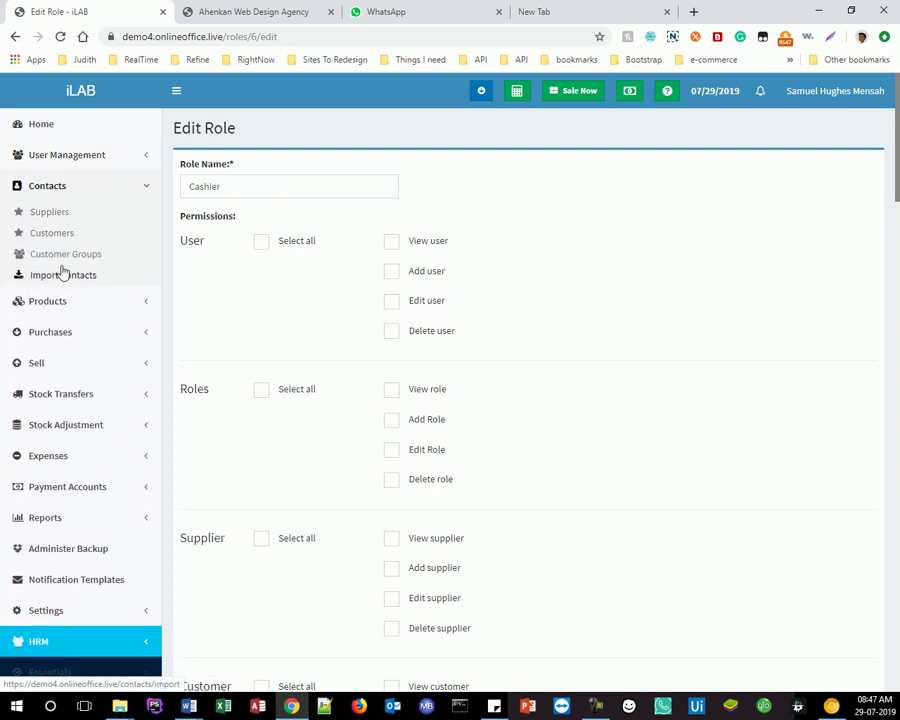
pyautogui.click(68, 305)
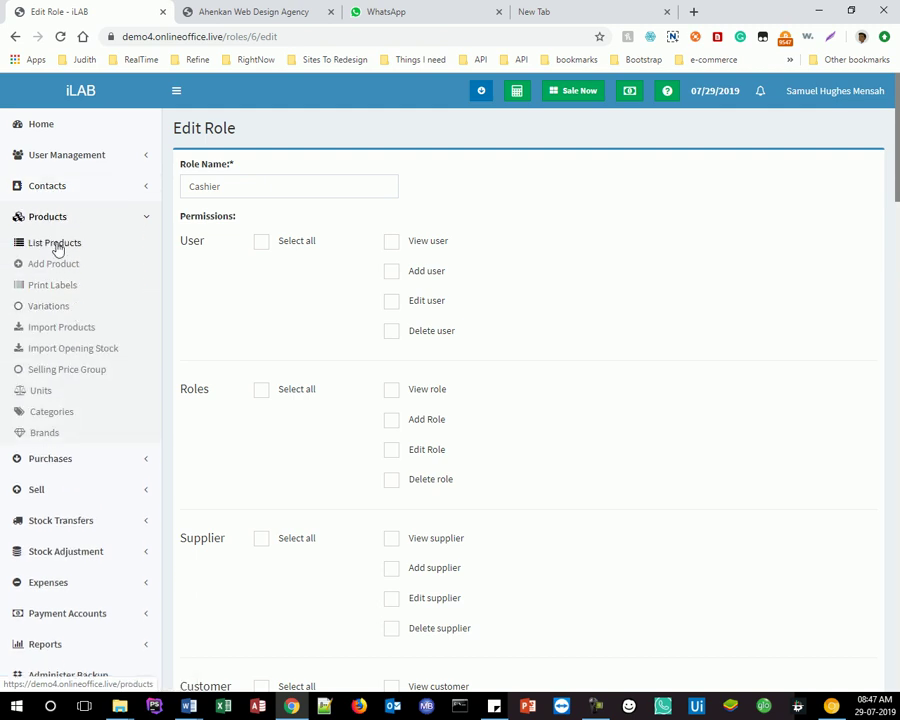
pyautogui.click(55, 264)
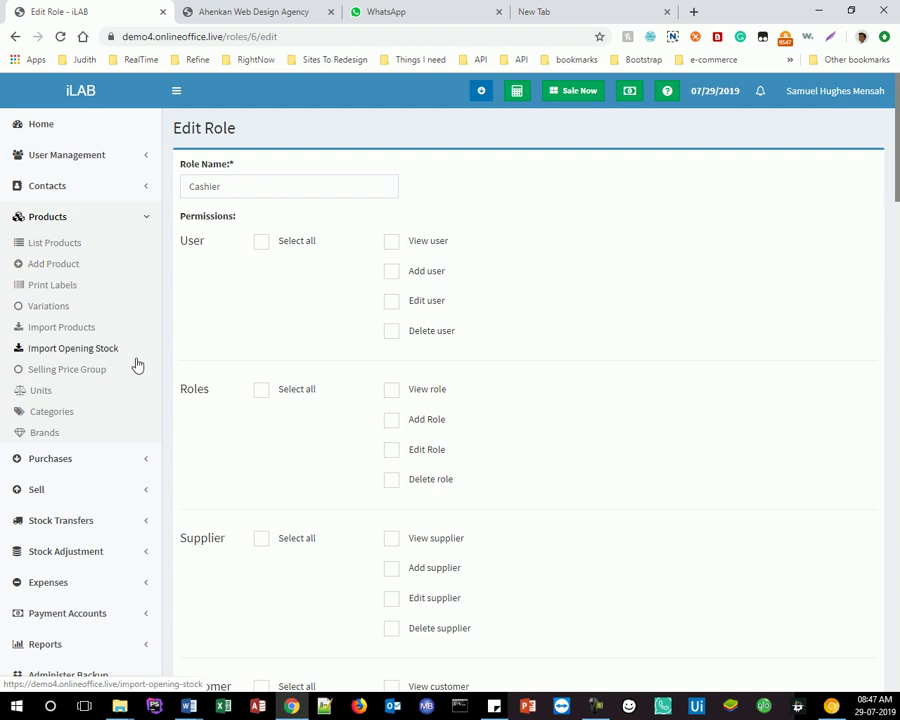
pyautogui.click(147, 465)
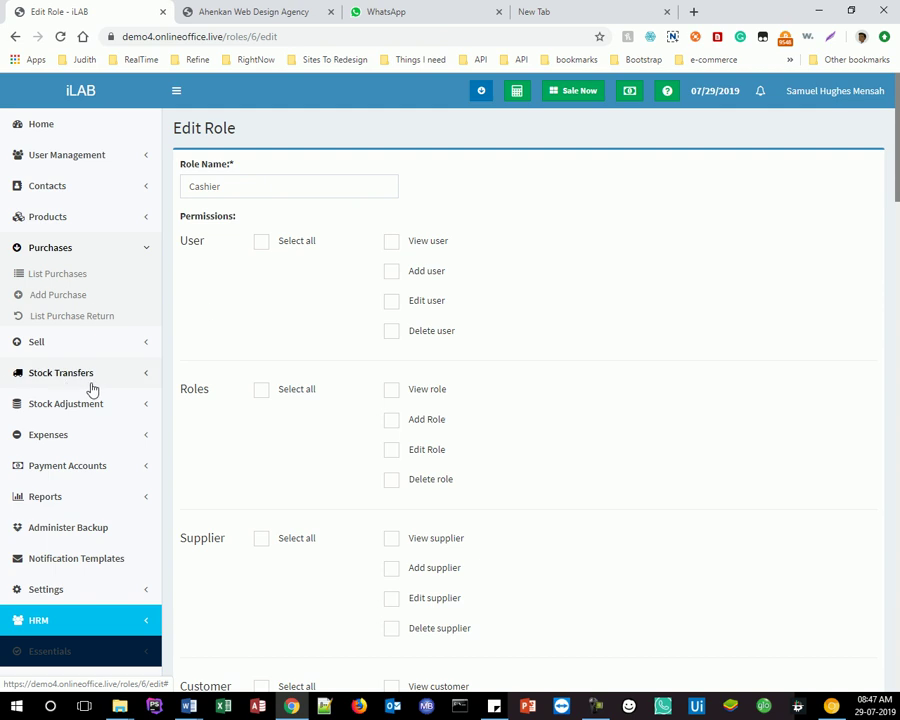
pyautogui.click(145, 342)
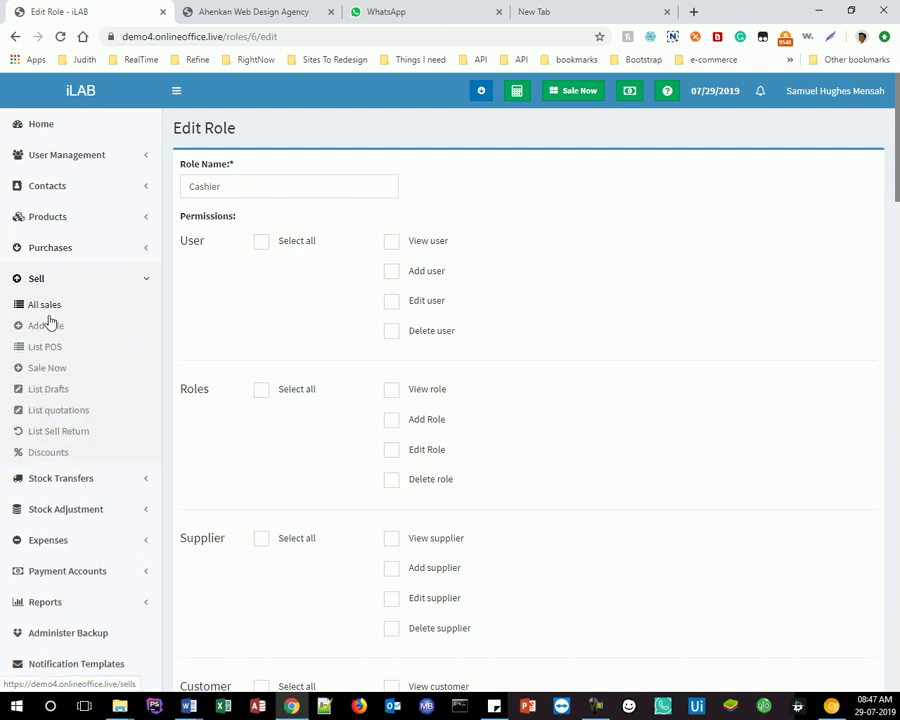
# - Browse All sales, headed by paid invoice 0052 for ₵1.72 to Walk-In Customer
pyautogui.click(48, 304)
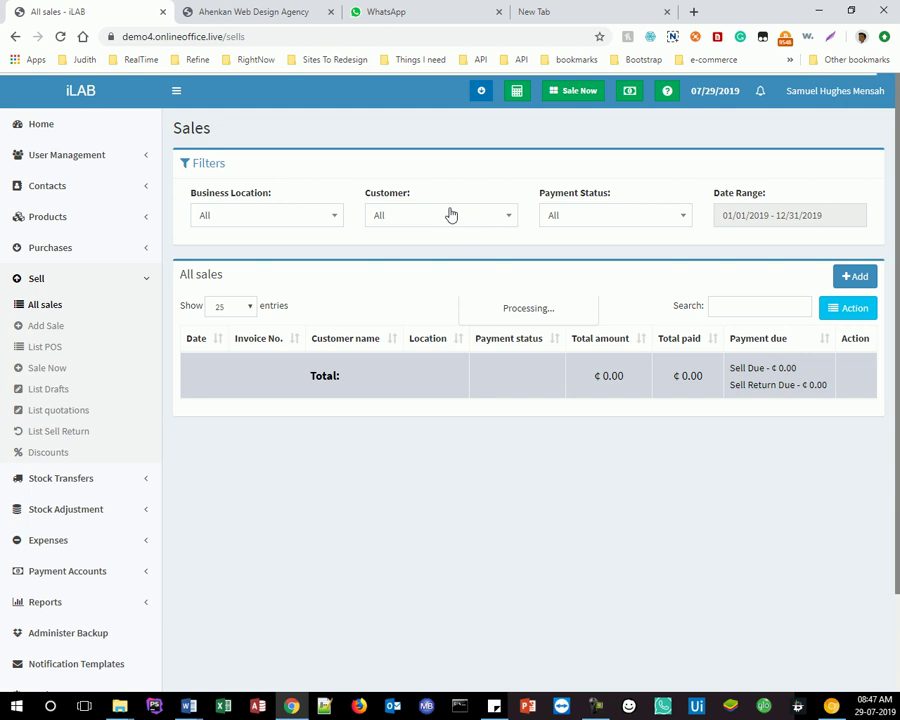
pyautogui.scroll(-5, 485, 397)
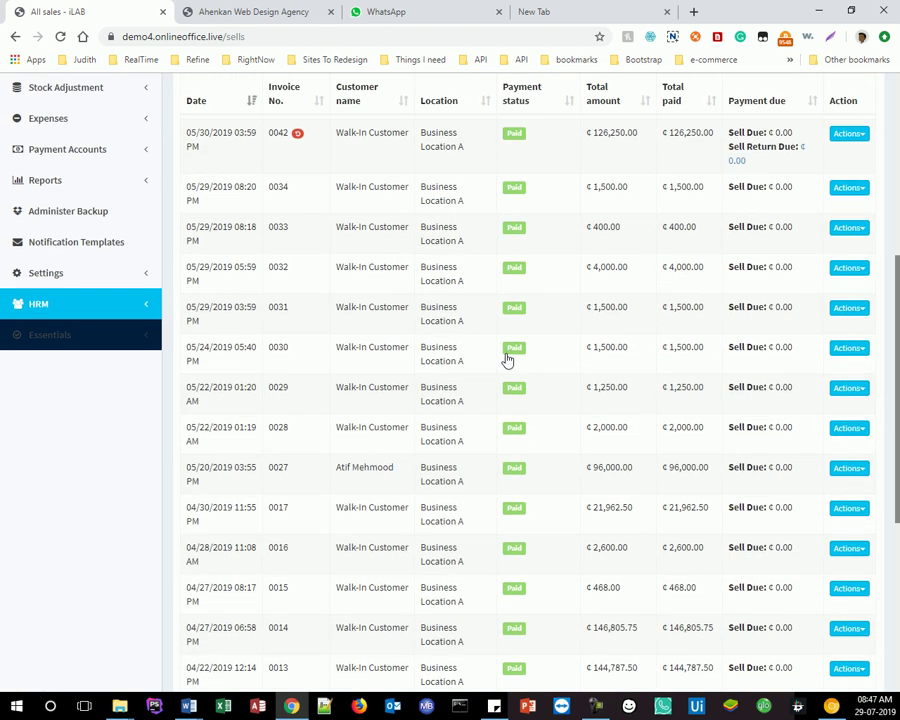
pyautogui.scroll(-3, 667, 347)
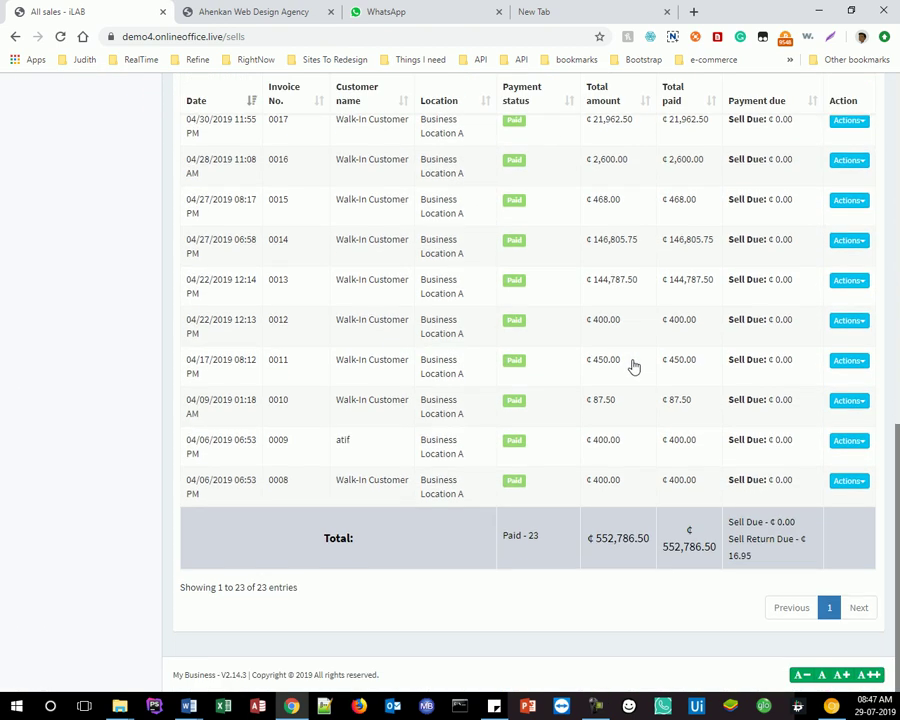
pyautogui.scroll(10, 633, 366)
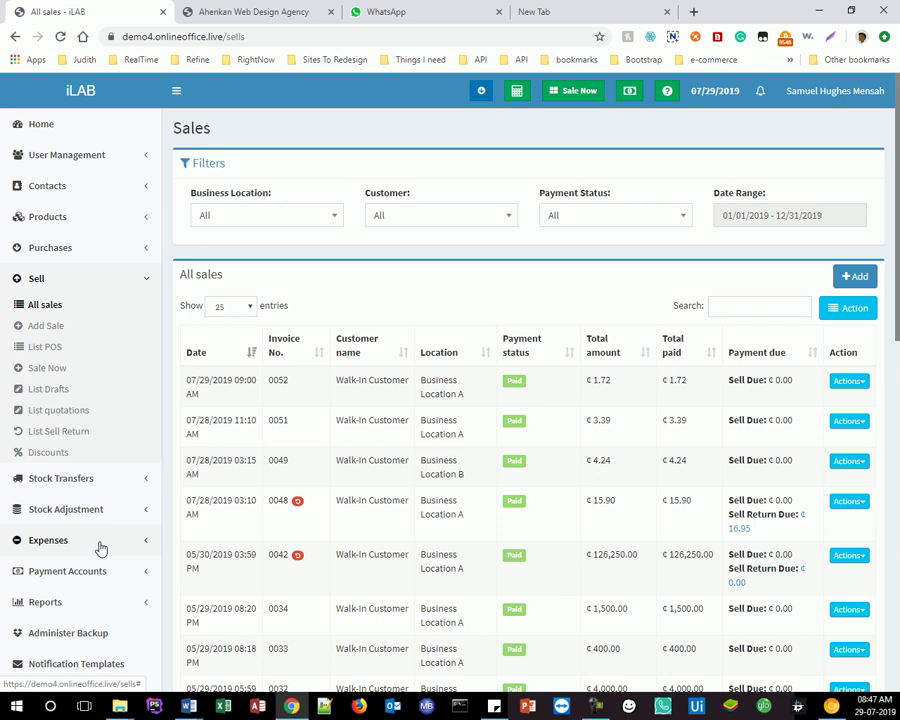
pyautogui.scroll(-2, 102, 547)
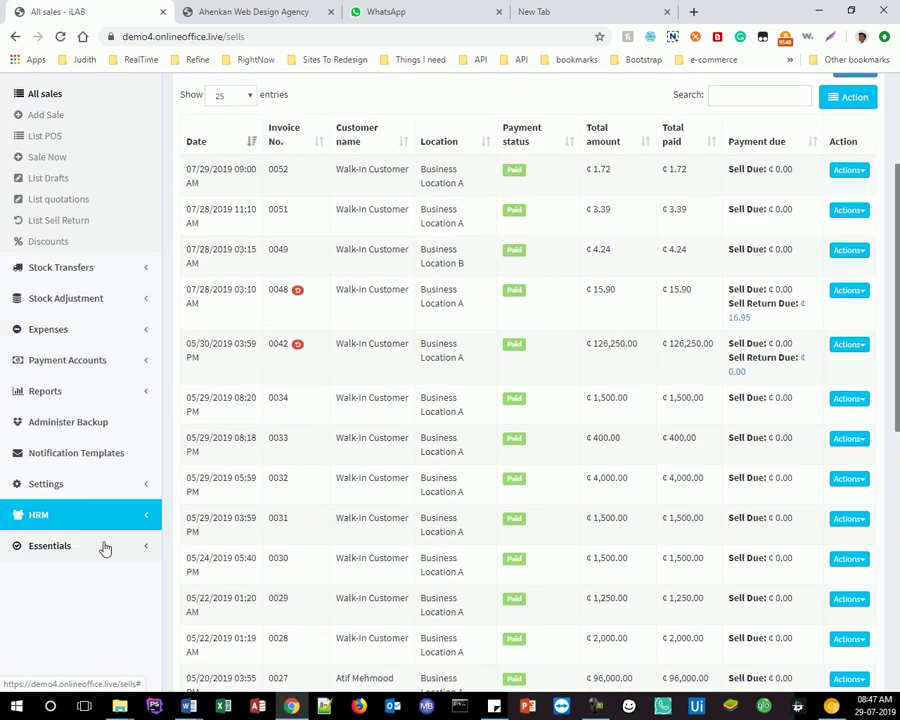
# - Expand Expenses, Payment Accounts and Reports, then open the Profit / Loss Report
pyautogui.click(145, 332)
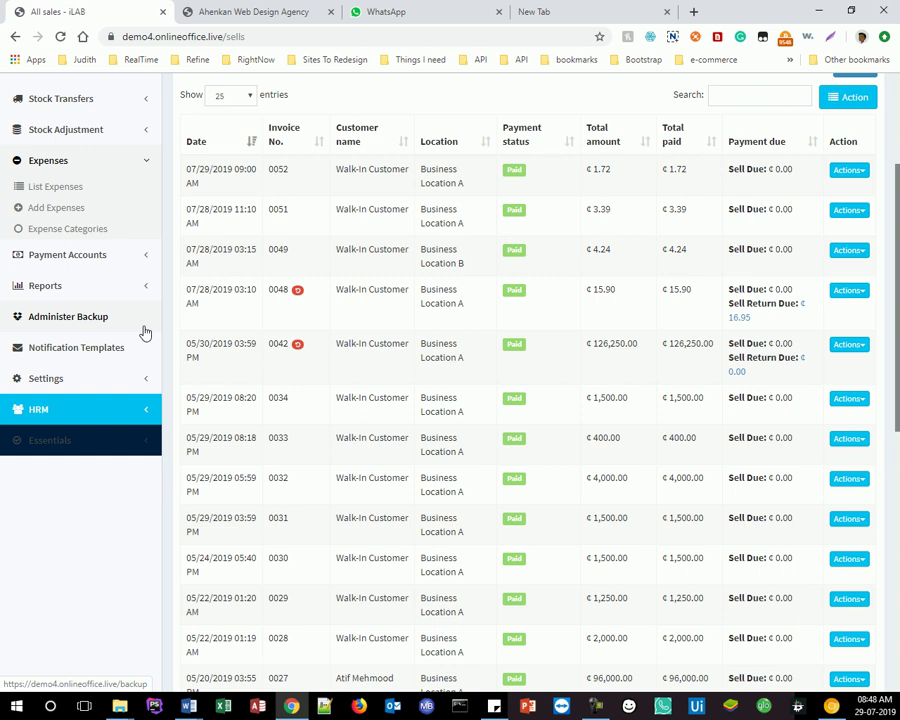
pyautogui.click(150, 255)
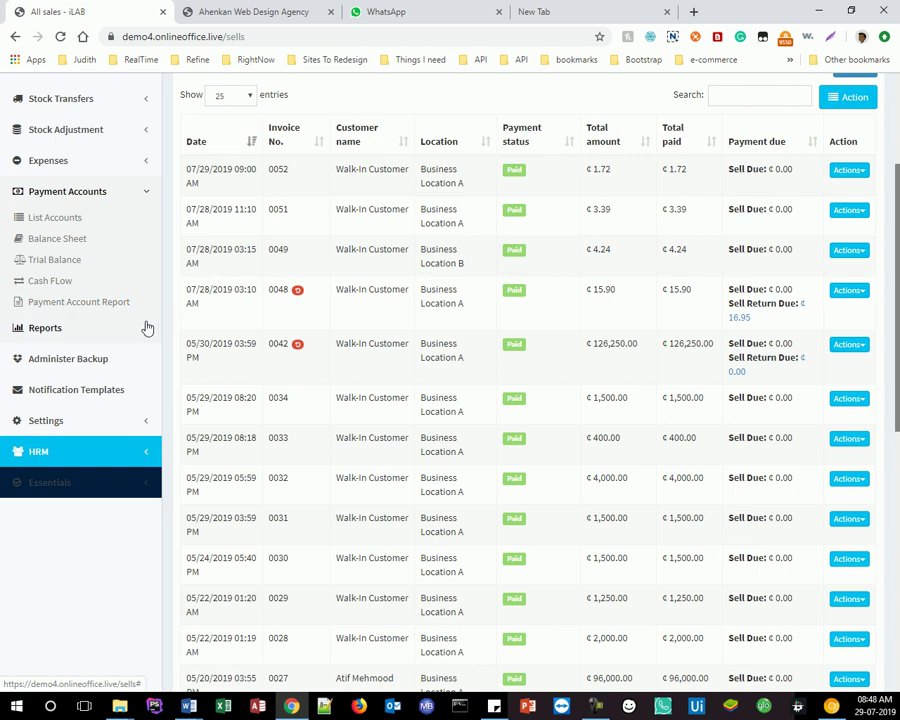
pyautogui.click(144, 324)
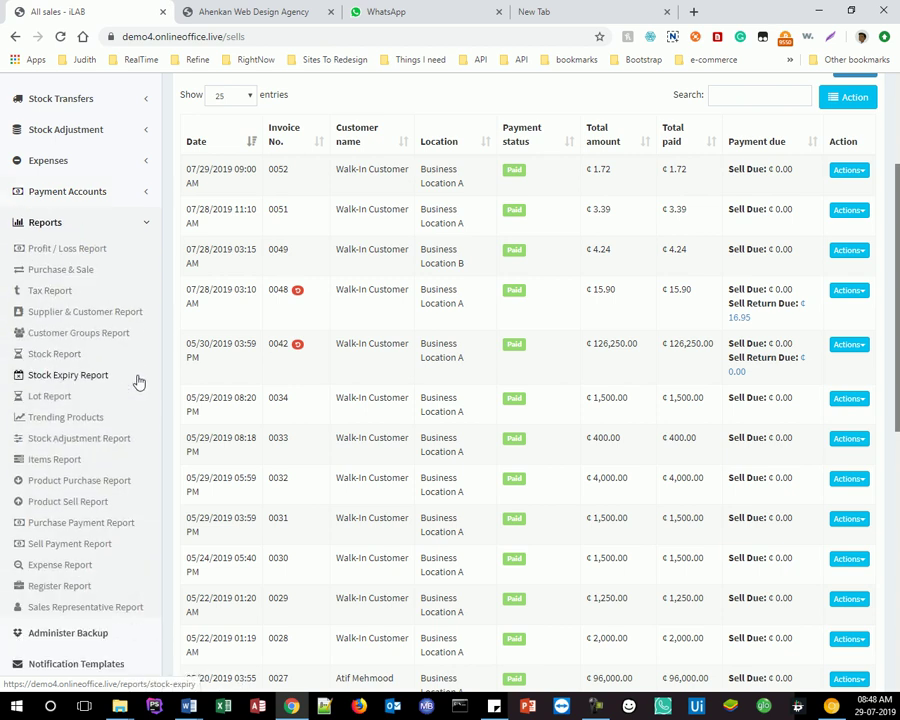
pyautogui.click(98, 246)
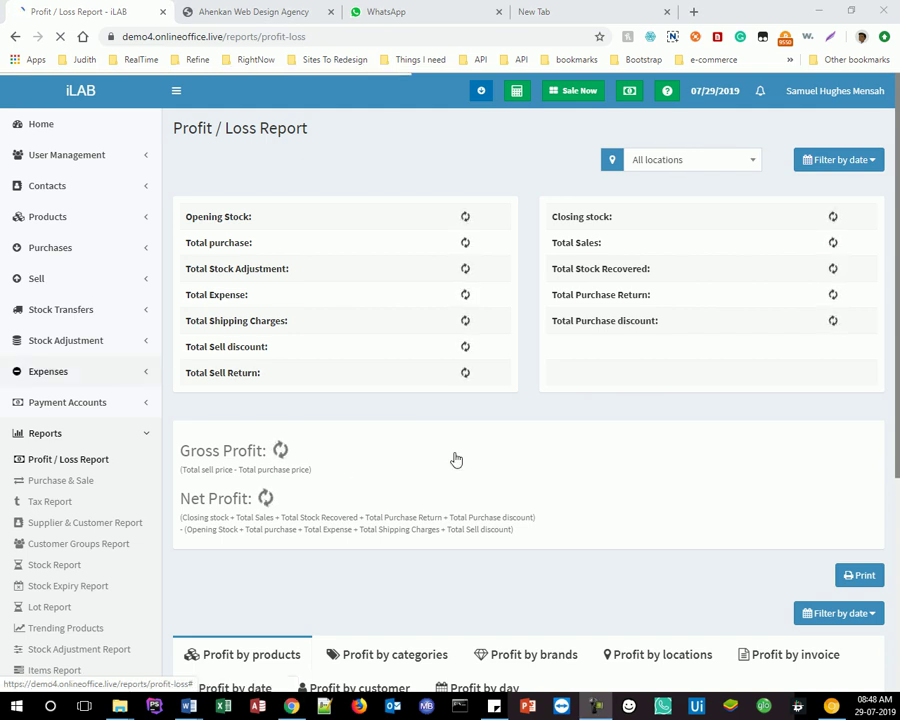
# - Scroll the Profit / Loss figures, then open Administer Backup listing three backup zip files
pyautogui.scroll(-1, 392, 327)
pyautogui.scroll(-3, 420, 360)
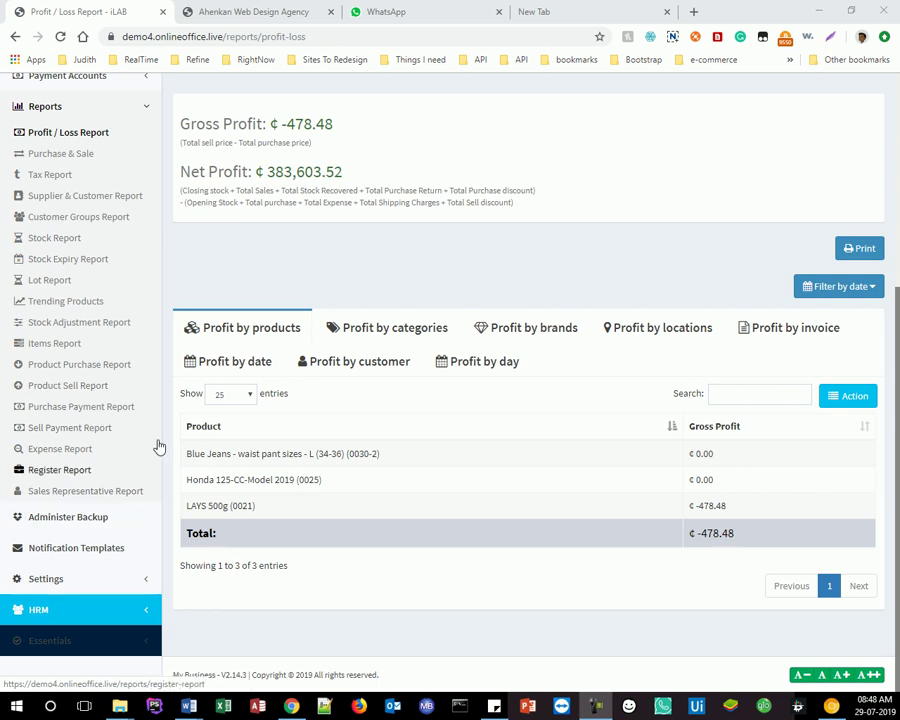
pyautogui.click(88, 516)
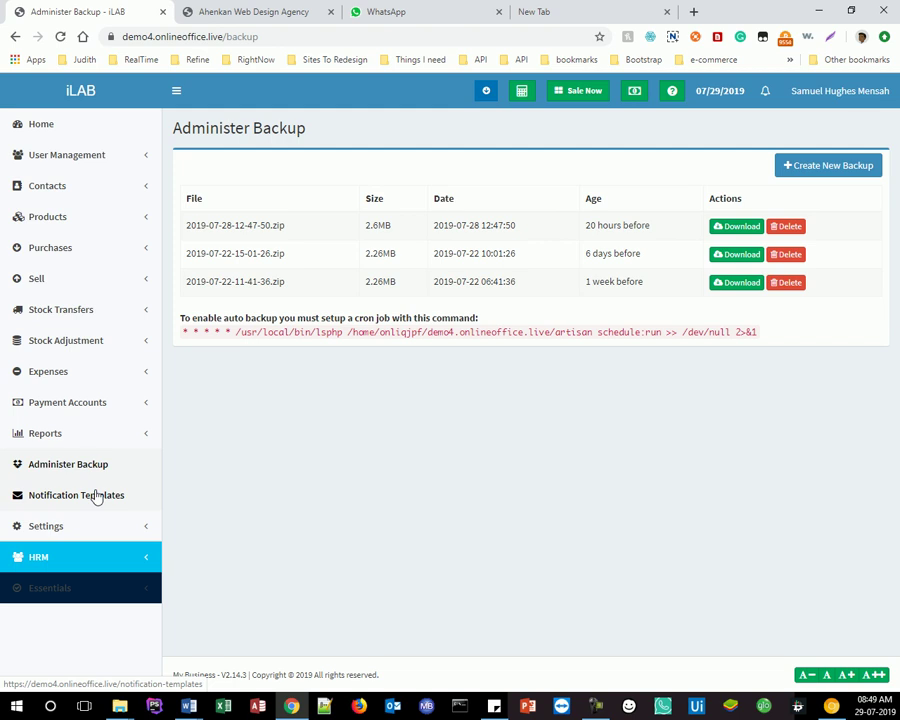
# - Open Business Settings, with currency Ghana - Cedis(GHC) and time zone Africa/Accra
pyautogui.click(146, 526)
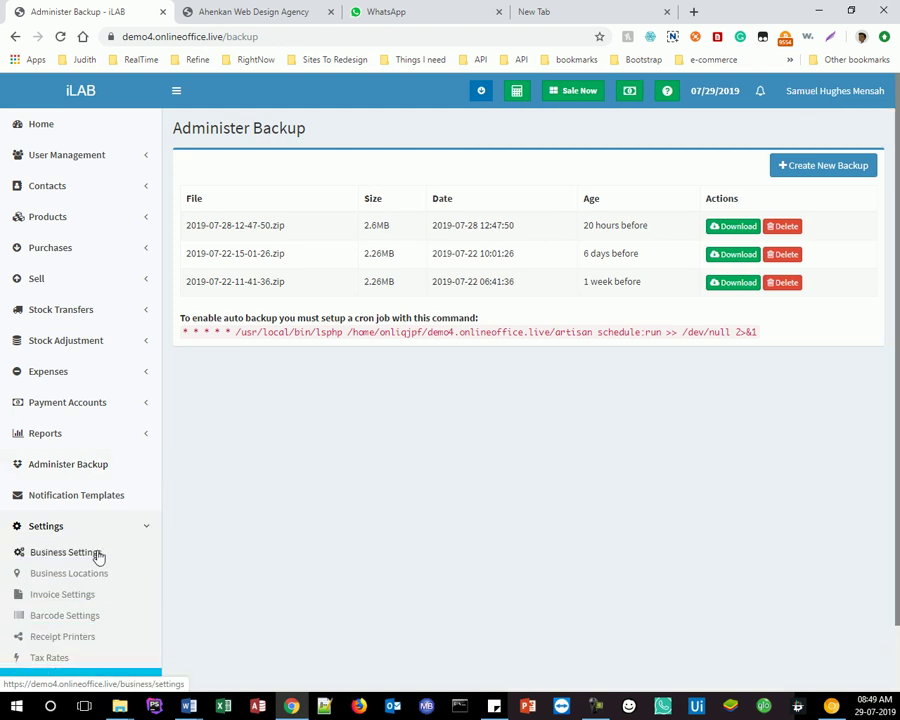
pyautogui.scroll(-1, 96, 556)
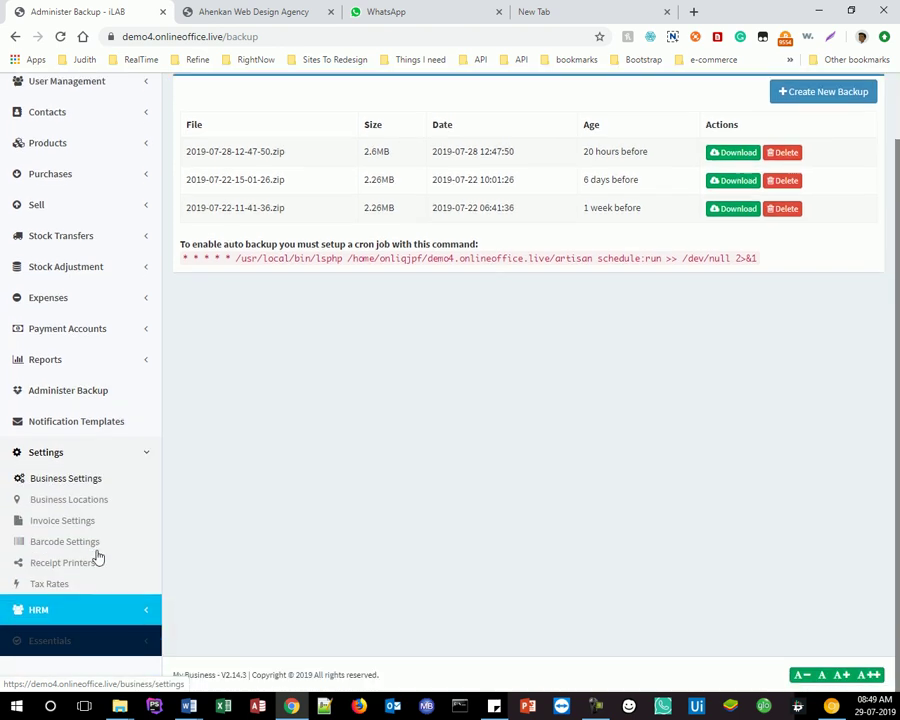
pyautogui.click(97, 482)
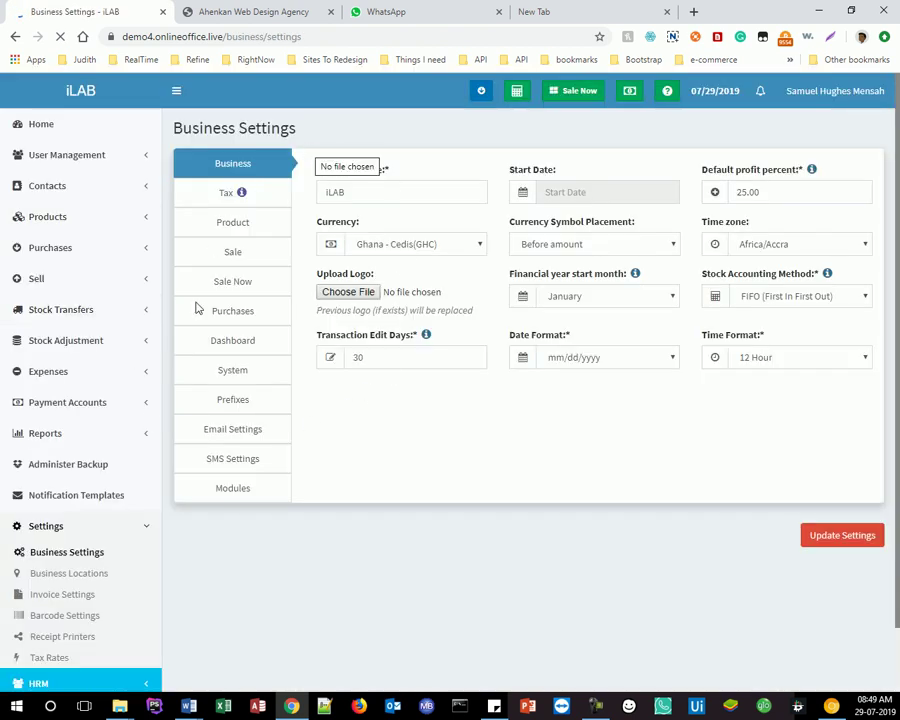
# - Show Business Settings' Modules section, where only Account is enabled
pyautogui.click(215, 227)
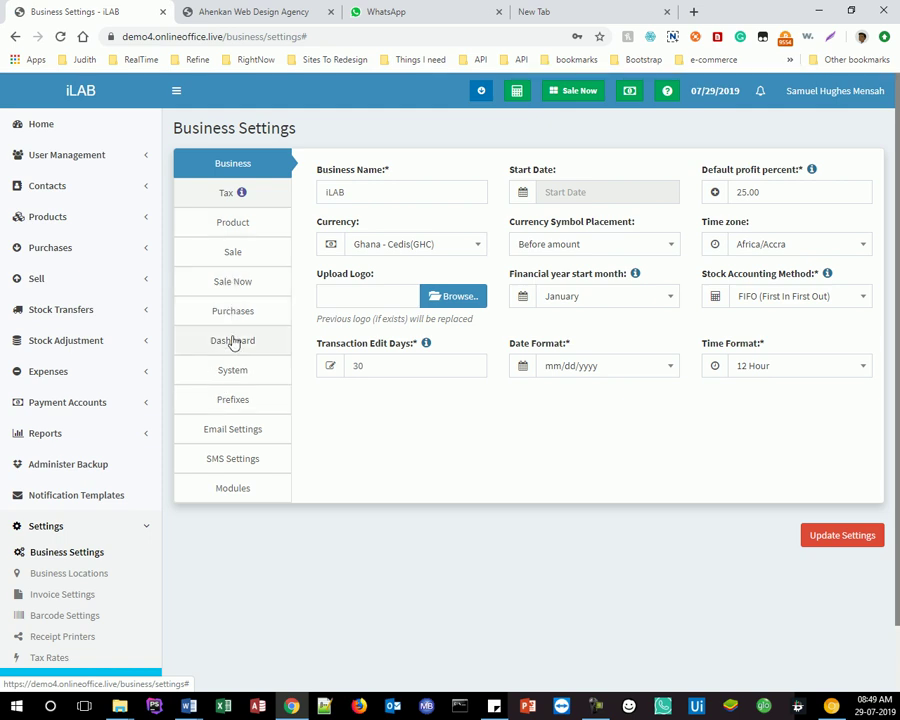
pyautogui.click(235, 487)
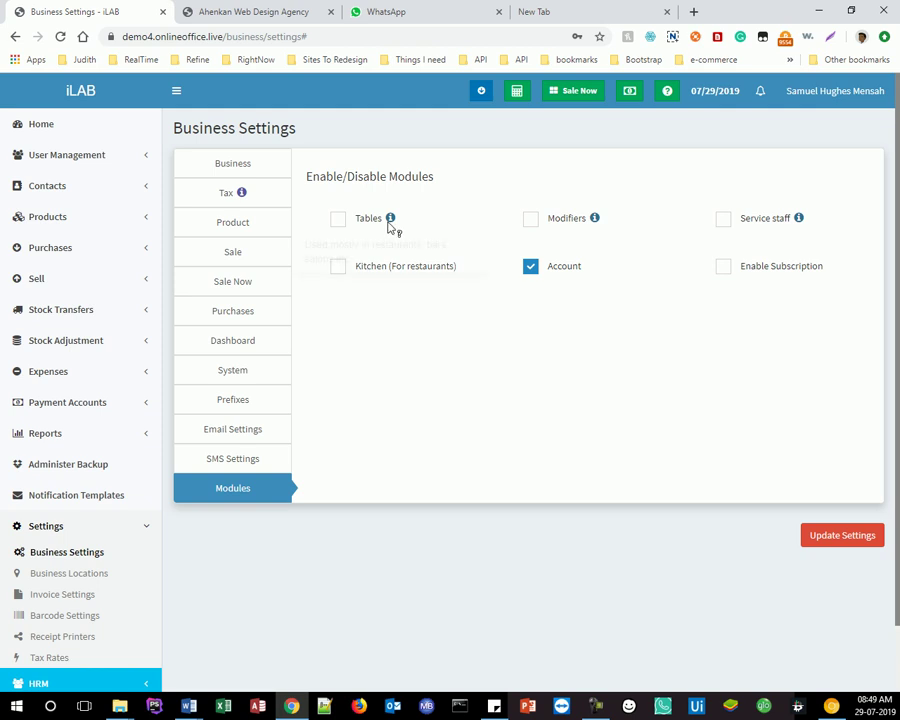
# - Expand HRM and Essentials in the sidebar, revealing To Do, Document, Memos and Reminders
pyautogui.moveTo(391, 220)
pyautogui.scroll(-1, 375, 398)
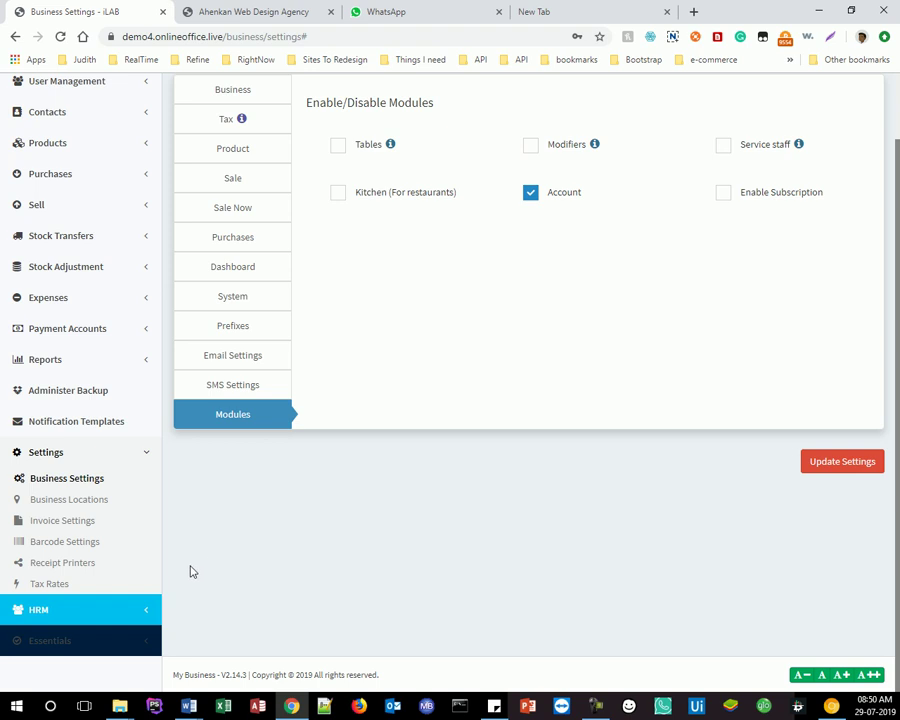
pyautogui.click(149, 609)
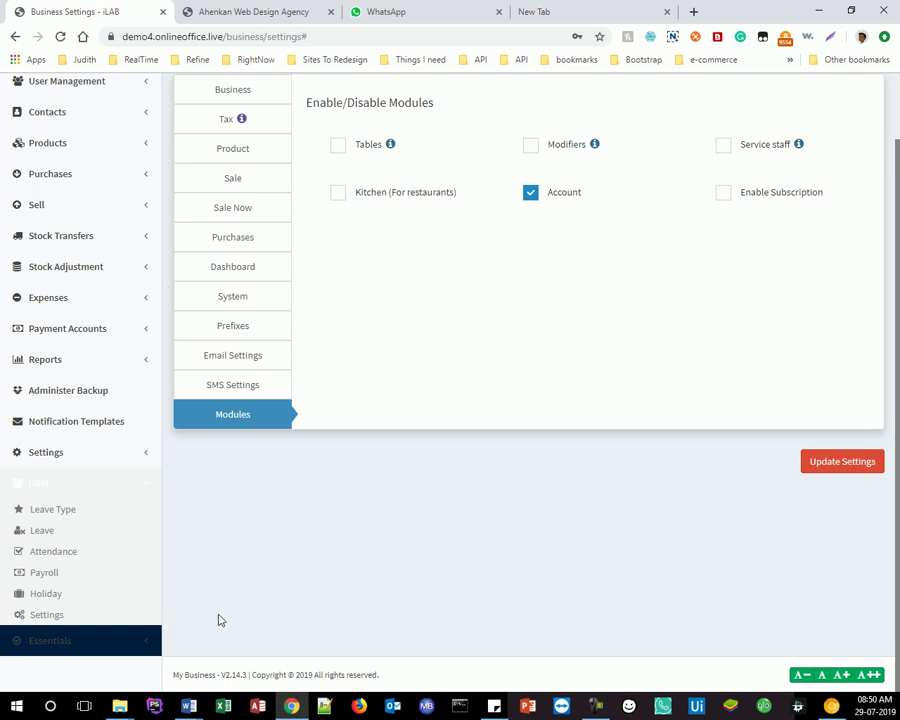
pyautogui.click(145, 645)
pyautogui.scroll(-1, 36, 596)
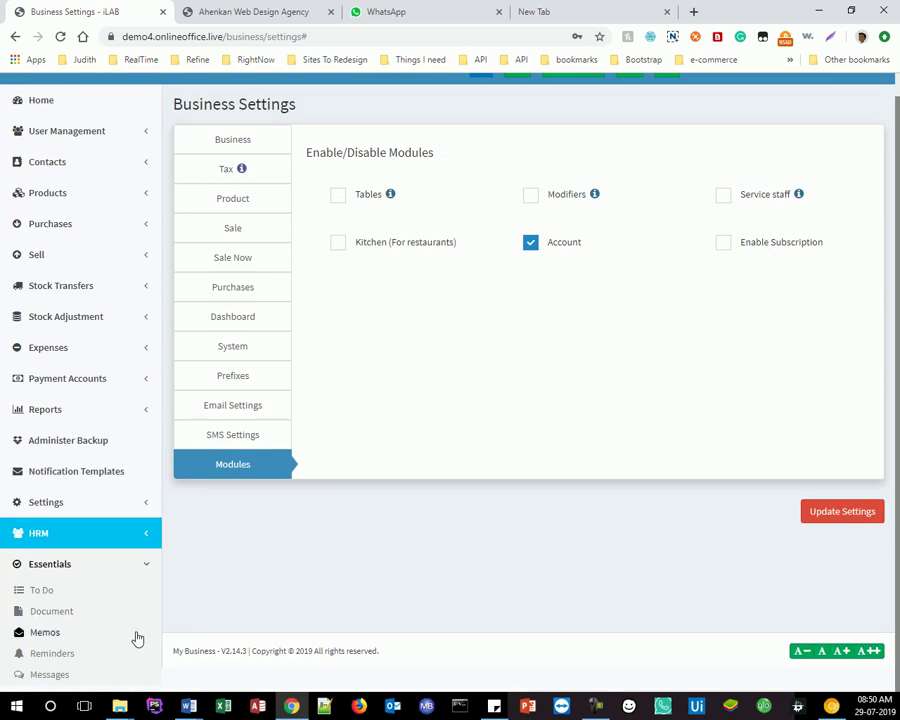
pyautogui.scroll(1, 452, 568)
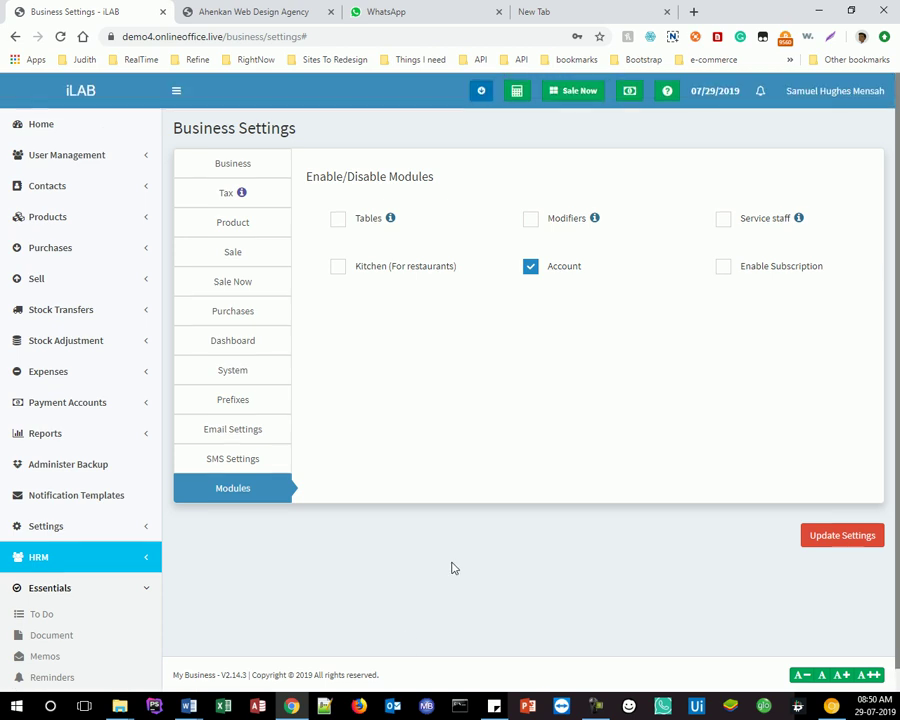